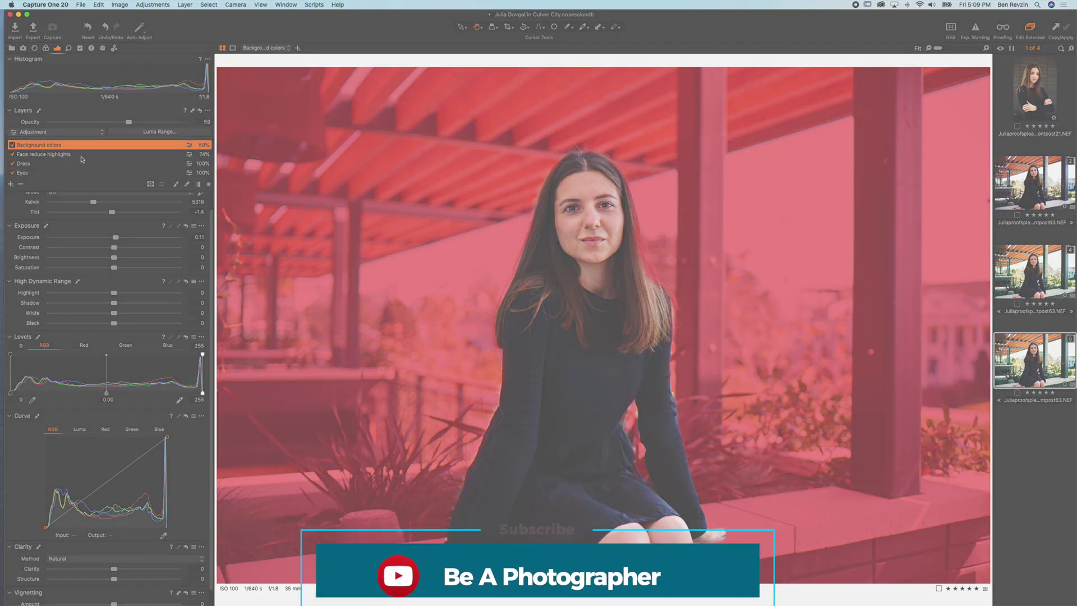
Inspect the Face reduce highlights, Dress and Eyes masks, and erase part of the dress mask
left_click(82, 156)
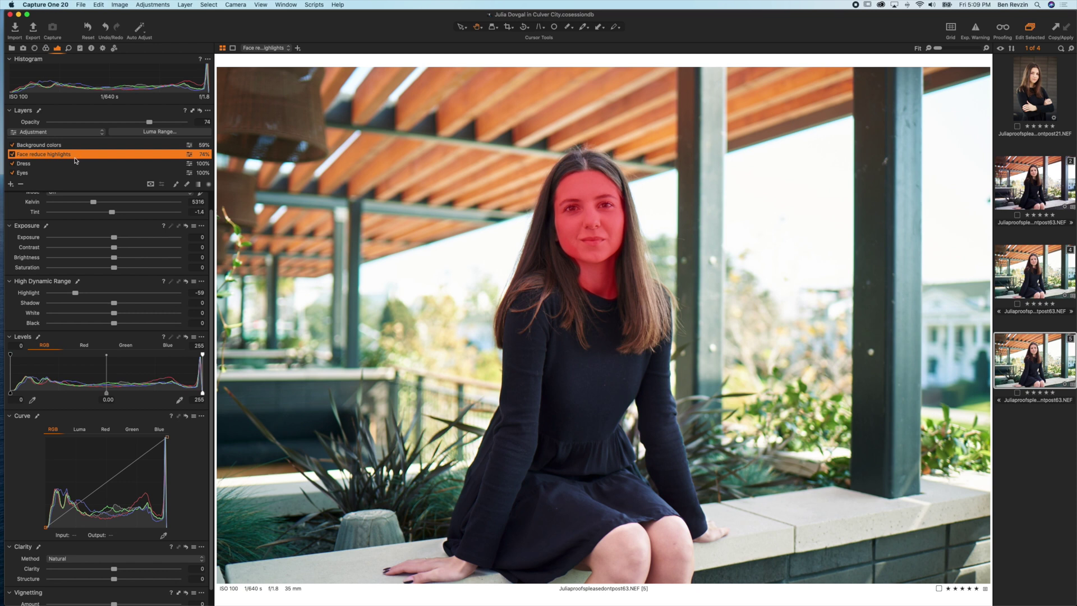
left_click(60, 164)
left_click(48, 175)
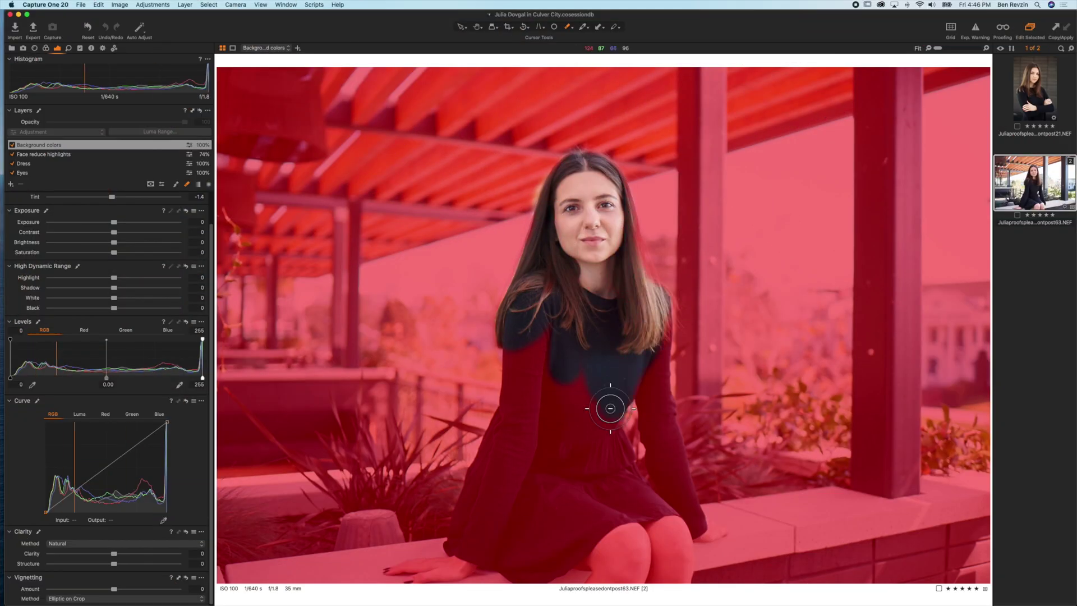
mouse_move(611, 409)
left_mouse_down()
mouse_move(584, 551)
mouse_move(546, 412)
mouse_move(662, 314)
mouse_move(674, 483)
mouse_move(713, 531)
left_mouse_up()
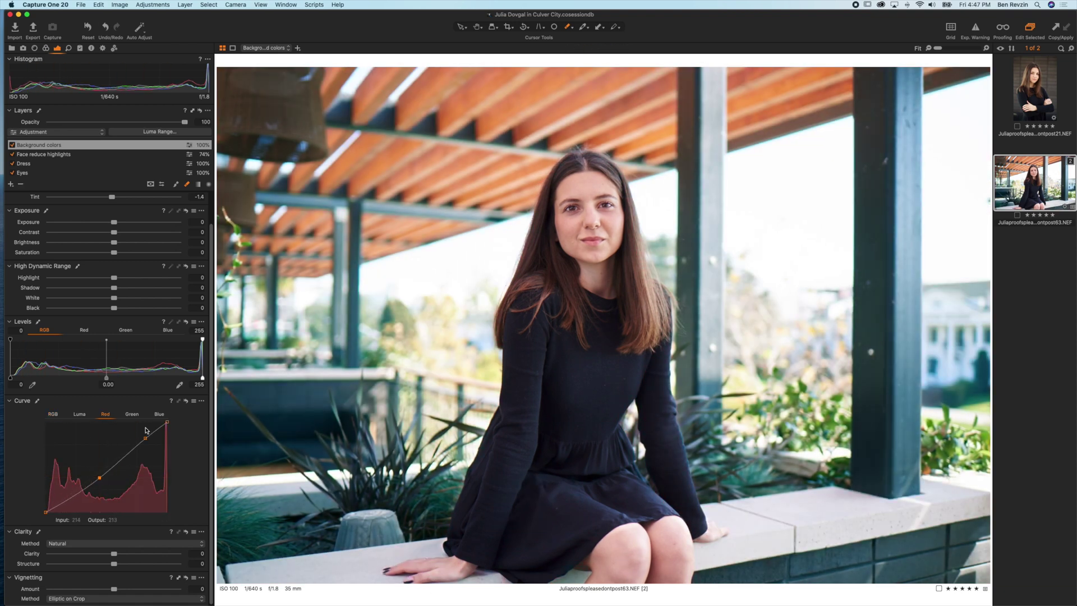
Pull the blue curve down in the shadows and upper tones to reduce blue
left_click_drag(68, 495, 69, 497)
left_click_drag(140, 441, 147, 440)
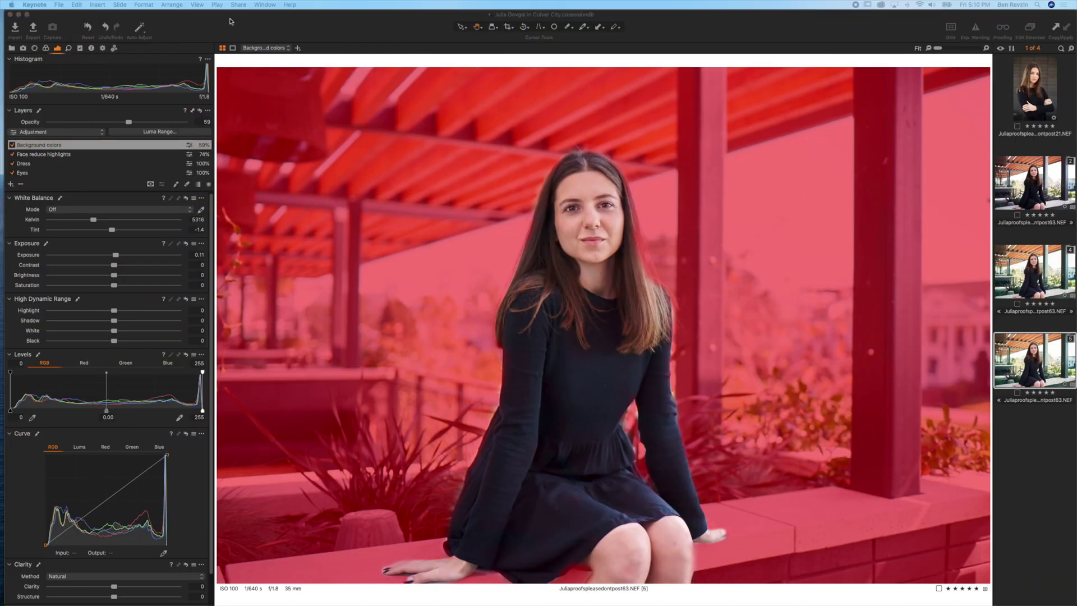
left_click(229, 21)
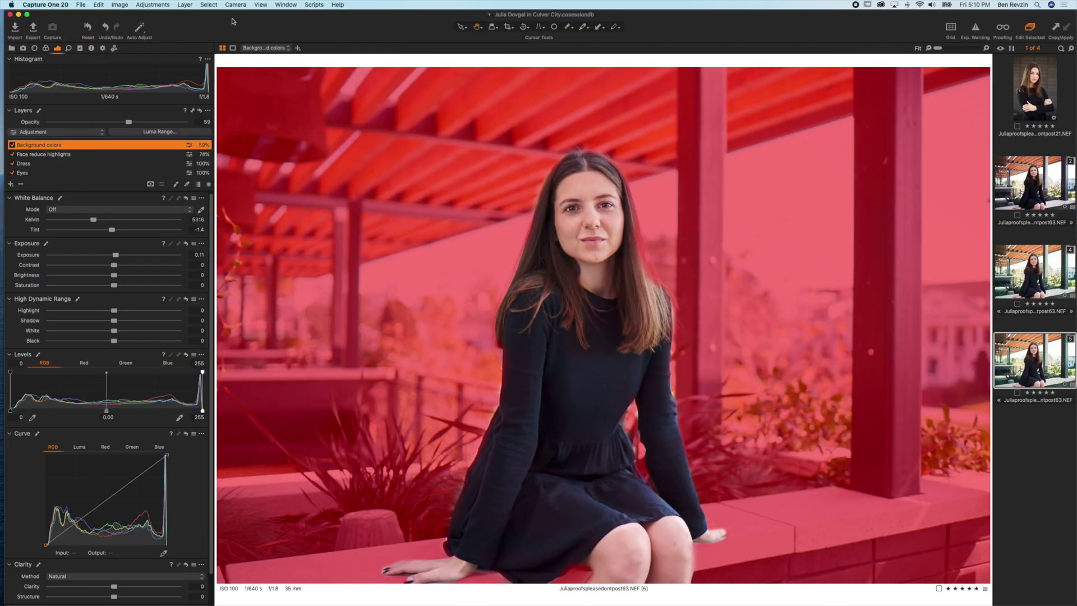
Hide the mask overlay and reset the Background layer's exposure and highlight adjustments
left_click(12, 146)
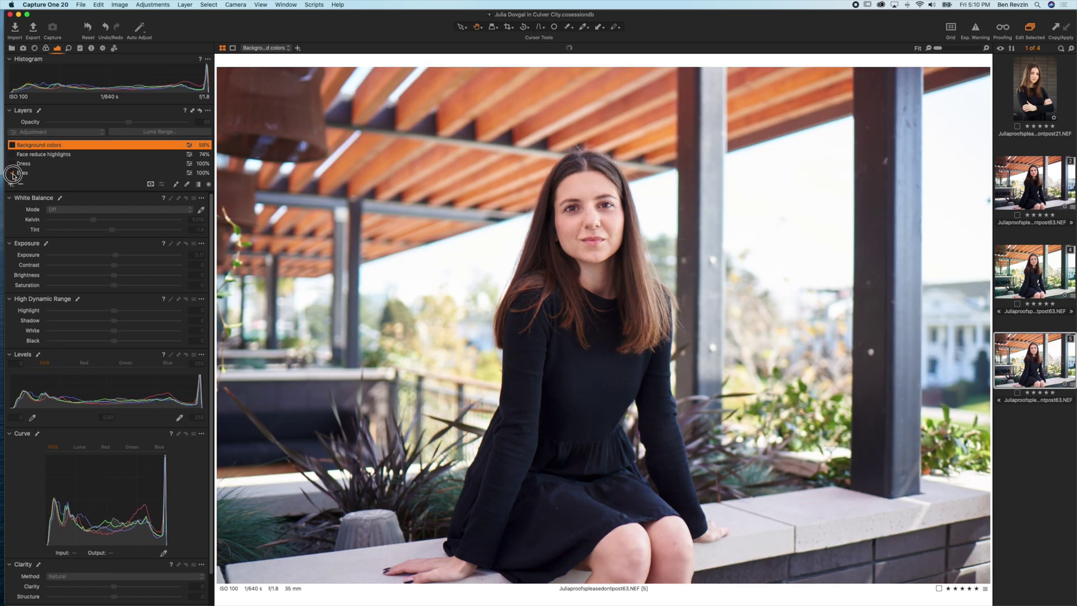
left_click(35, 174)
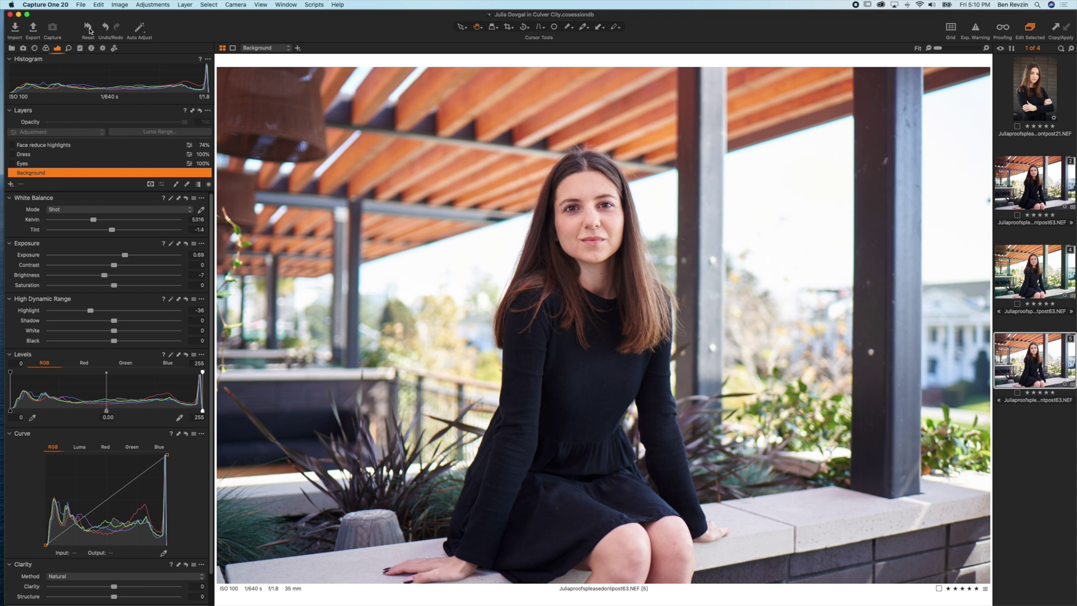
left_click(88, 28)
Enable the Dress layer and select Background colors to view its mask
left_click(12, 163)
left_click(12, 155)
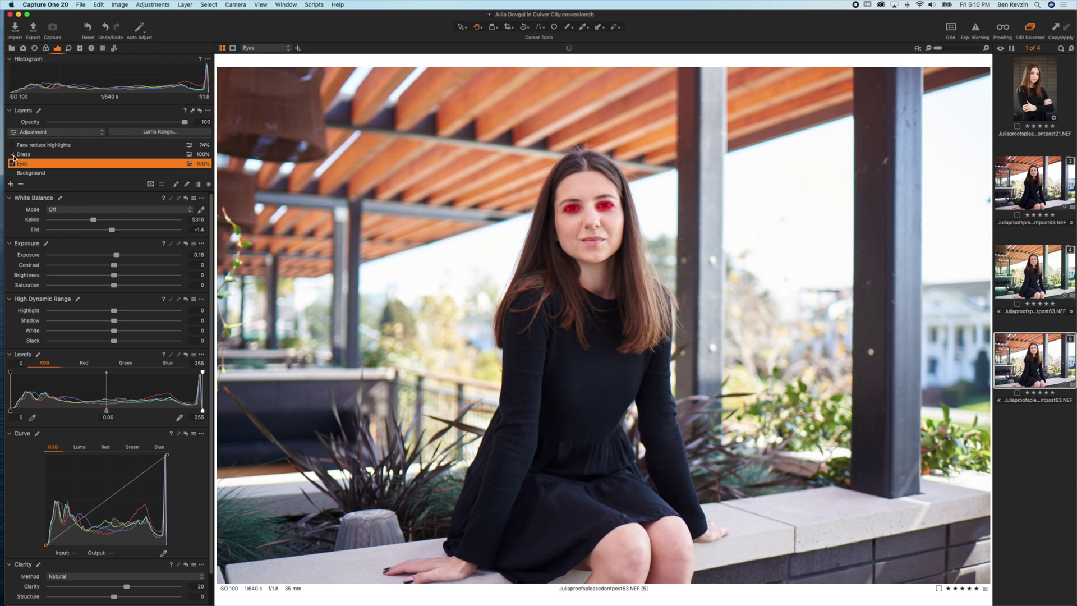
scroll(14, 159, "up", 1)
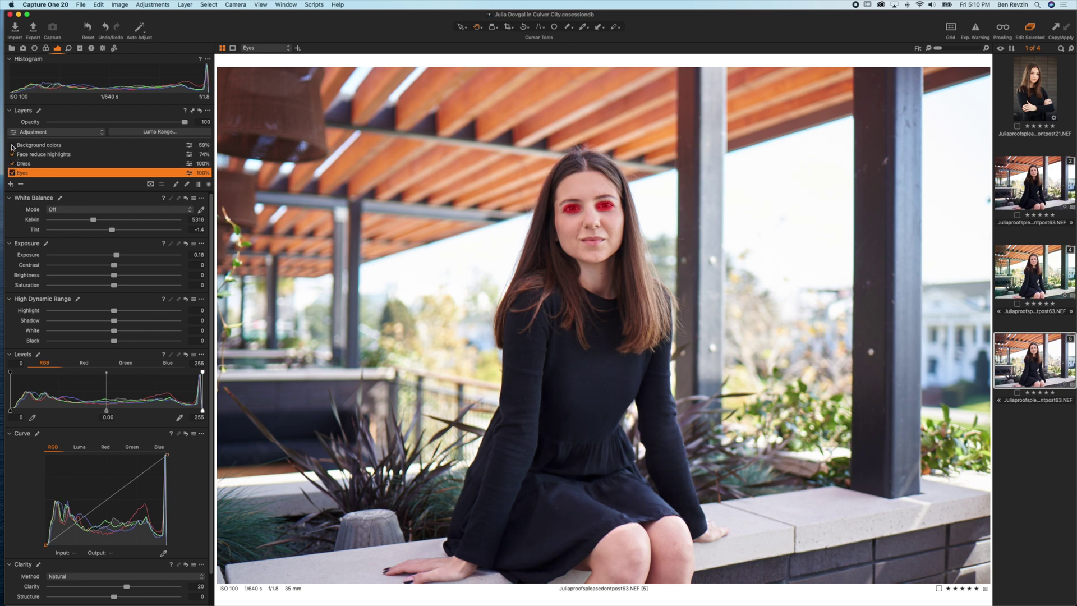
left_click(43, 144)
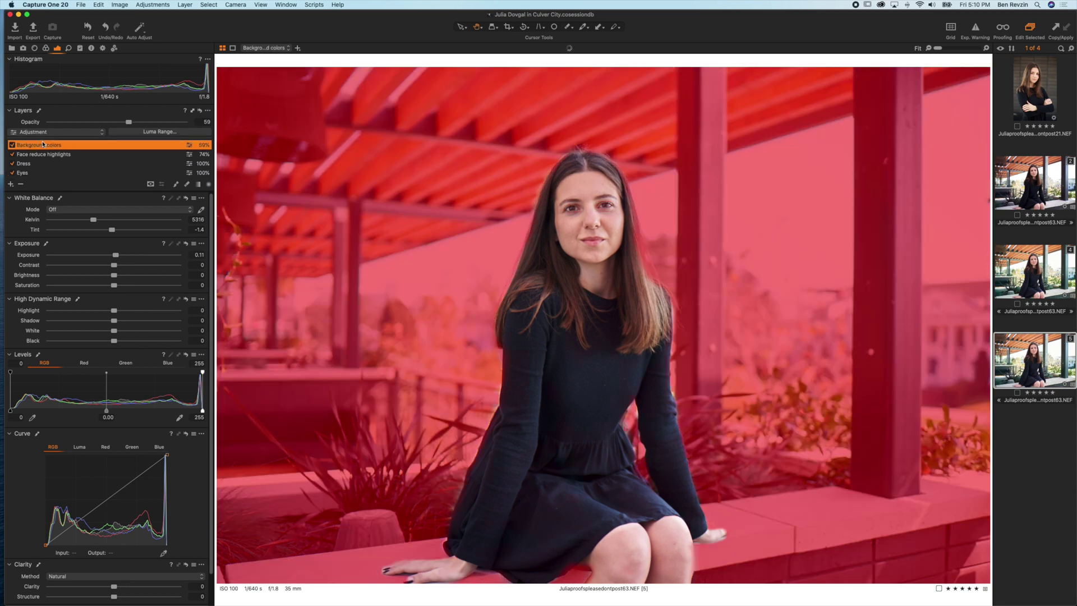
Lower the Background colors layer's exposure to -0.53
left_click(113, 154)
left_click(82, 164)
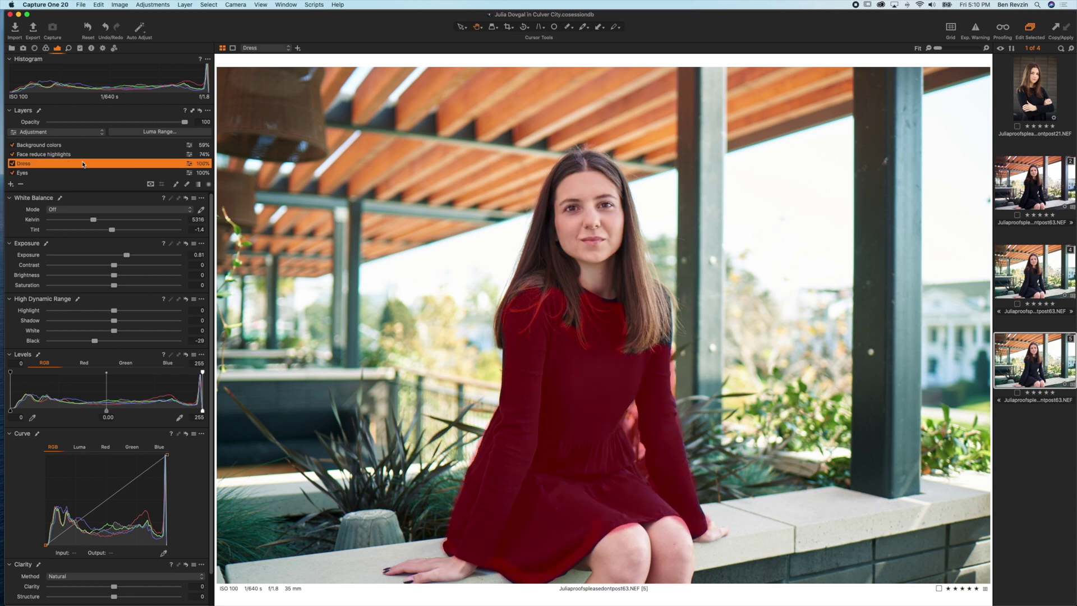
left_click(82, 147)
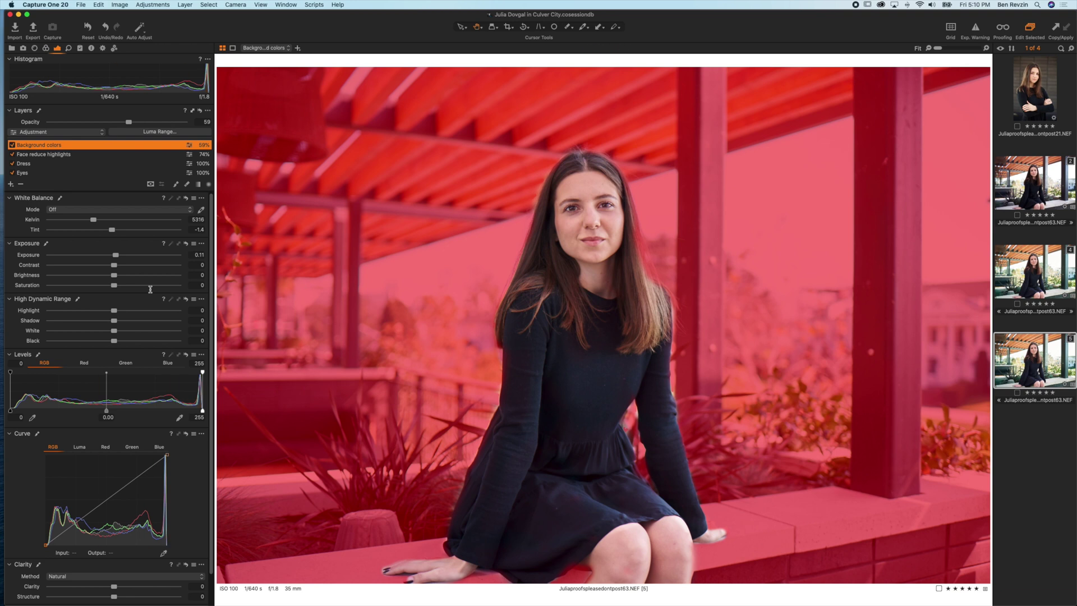
mouse_move(117, 255)
left_mouse_down()
mouse_move(67, 260)
mouse_move(144, 261)
mouse_move(105, 262)
left_mouse_up()
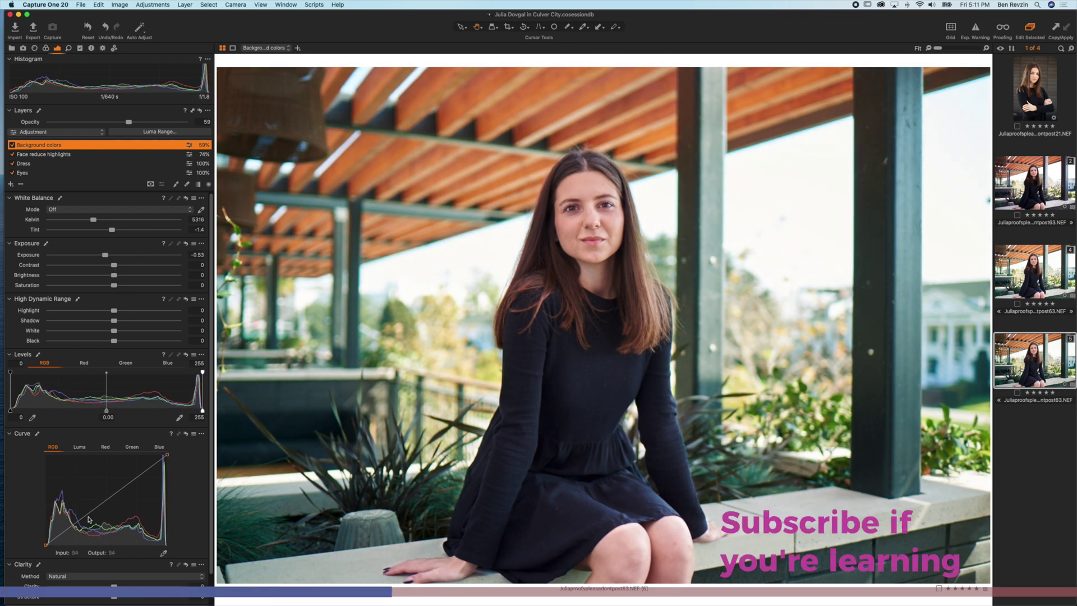
Shape an S-curve on Background colors: shadows pulled down, highlights lifted
key("m")
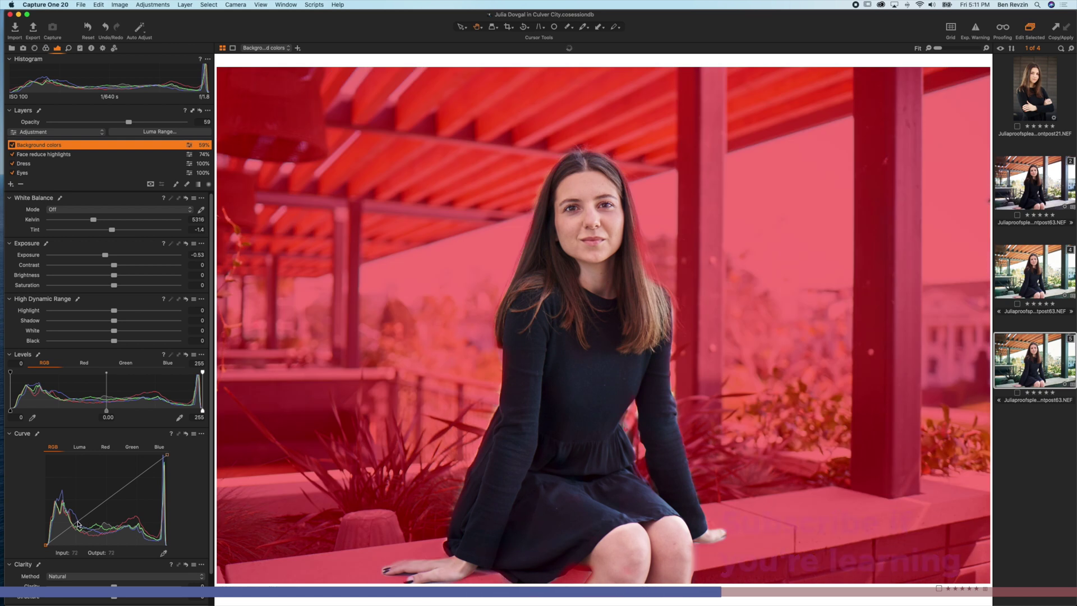
left_click(74, 525)
left_click_drag(74, 525, 80, 527)
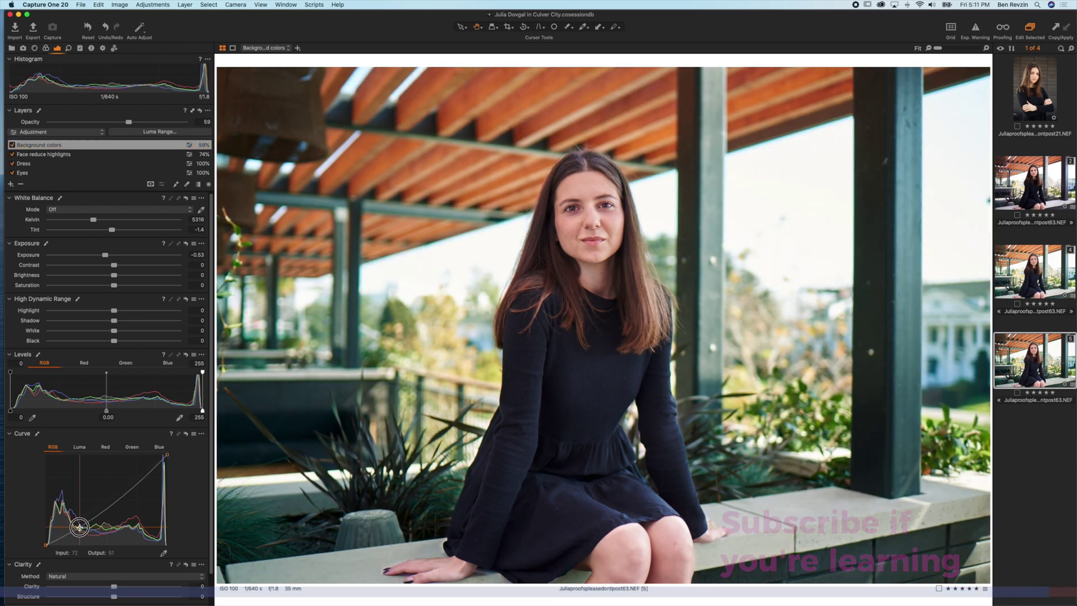
left_click_drag(143, 482, 138, 475)
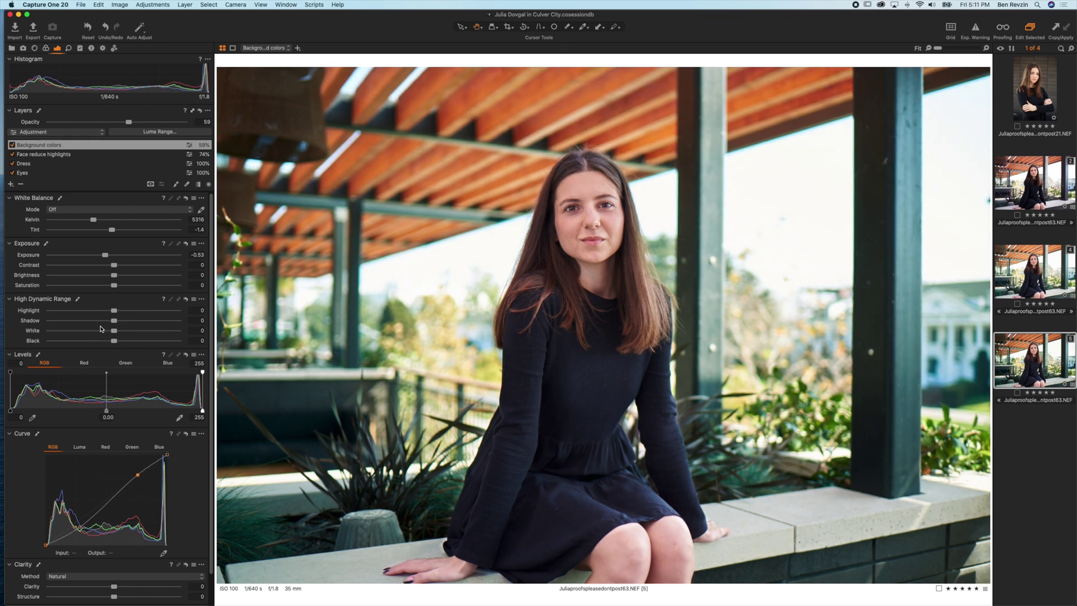
Toggle the Background colors layer off and on twice to compare before and after
left_click(12, 145)
left_click(12, 144)
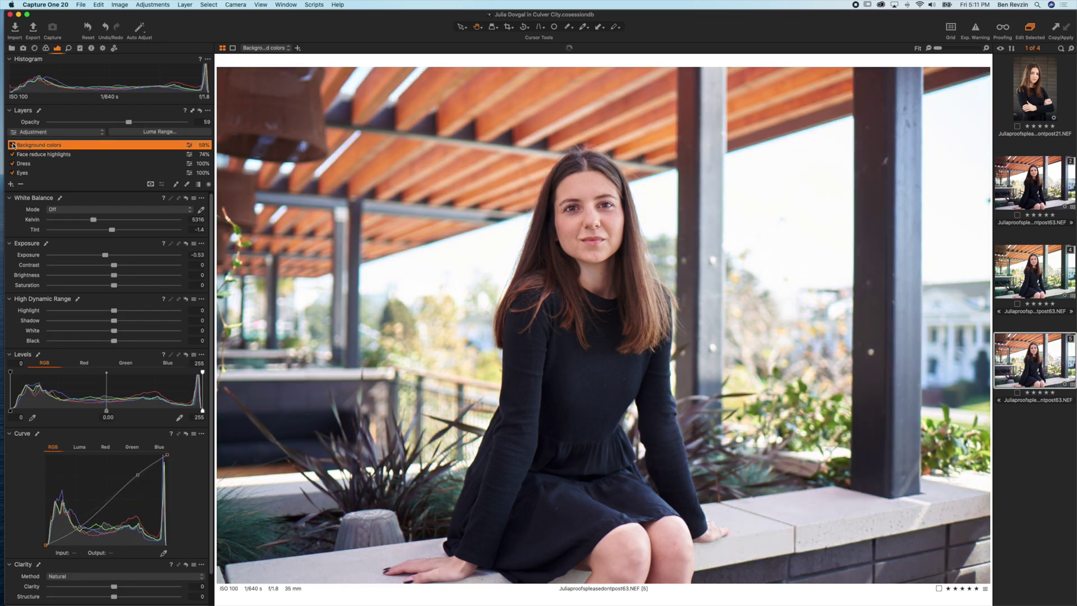
left_click(12, 145)
left_click(12, 145)
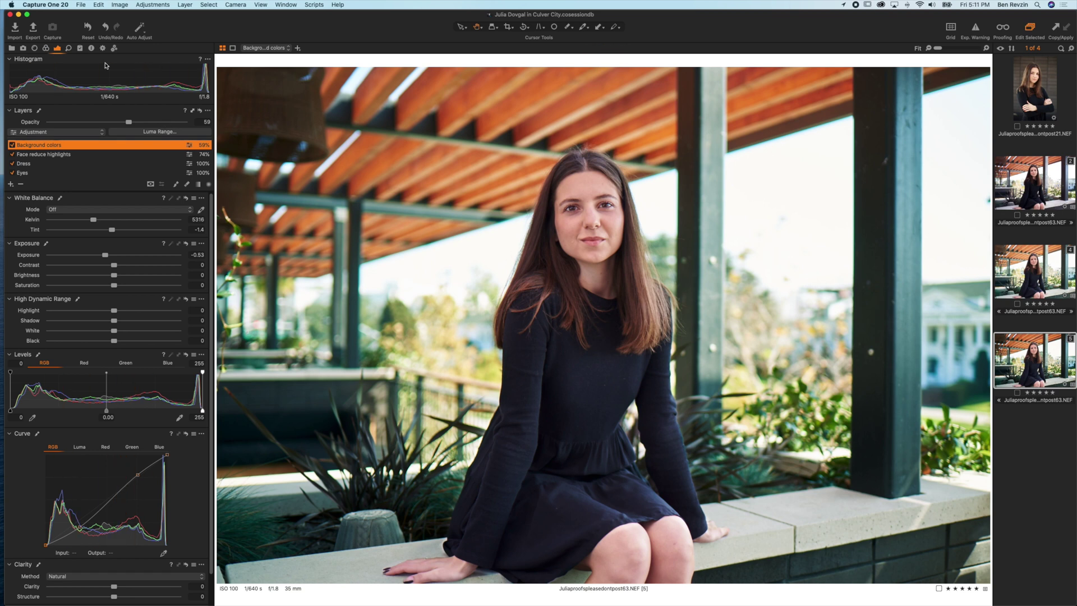
Reset the adjustments, undo to restore base exposure and highlights, and frame the face at 100%
left_click(88, 27)
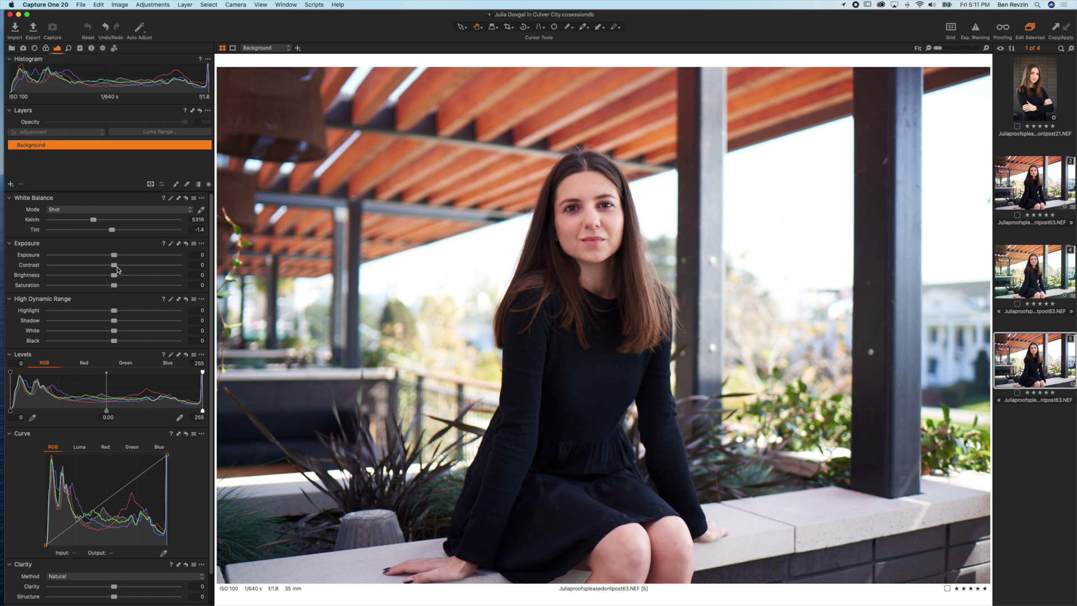
key("super+z")
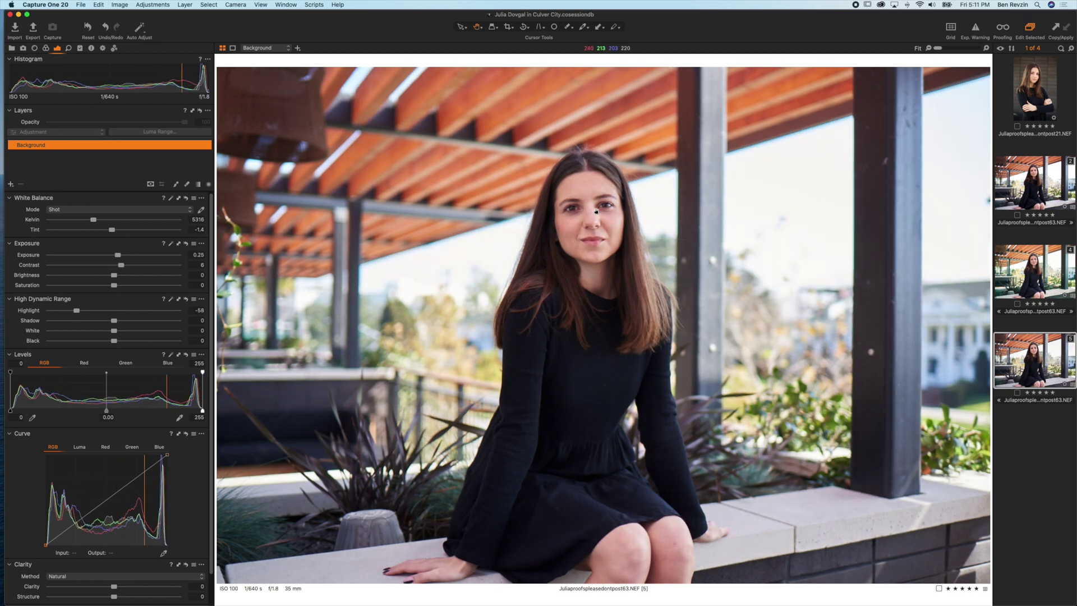
double_click(597, 212)
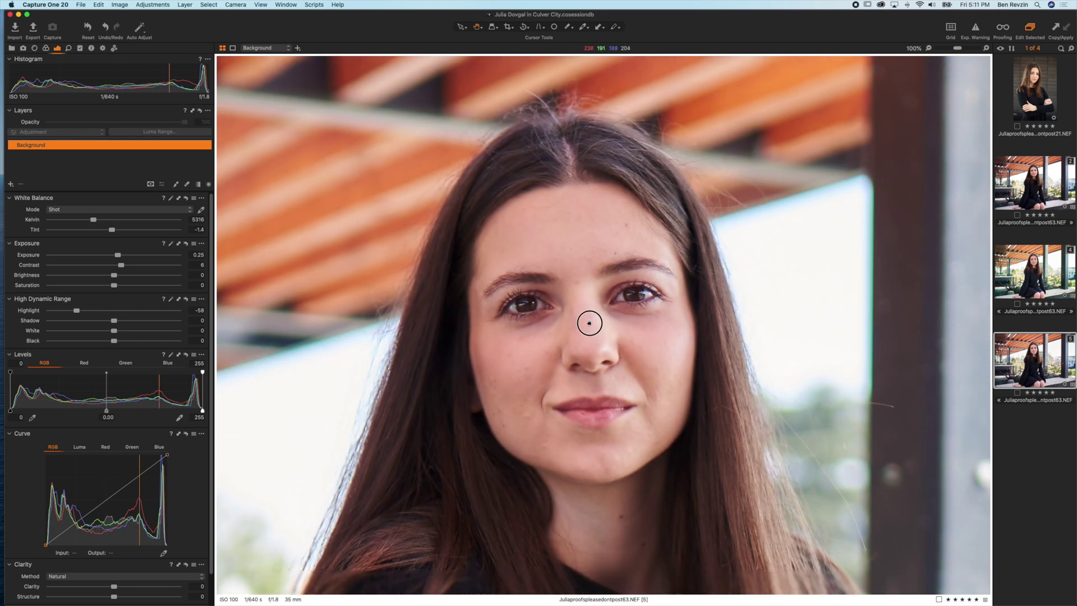
left_click_drag(589, 323, 588, 291)
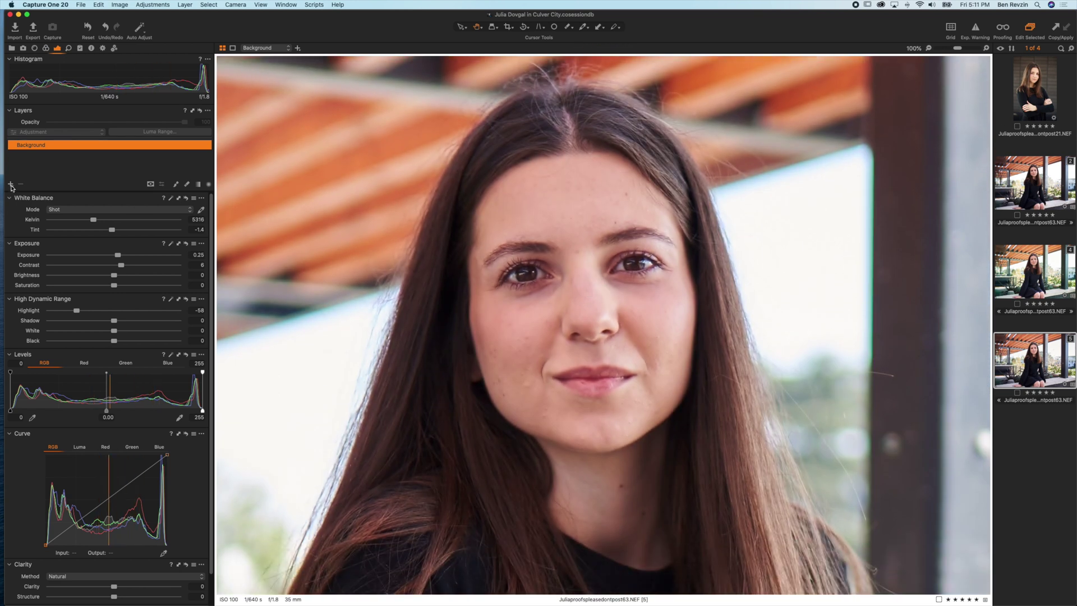
Add a new empty adjustment layer and name it eyes
left_click(11, 185)
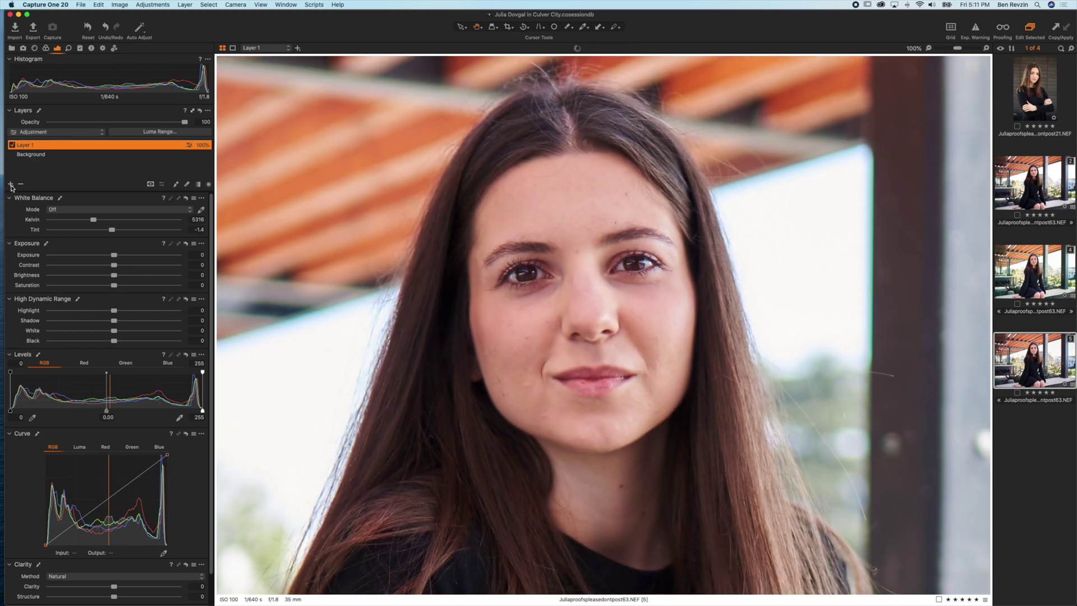
double_click(31, 146)
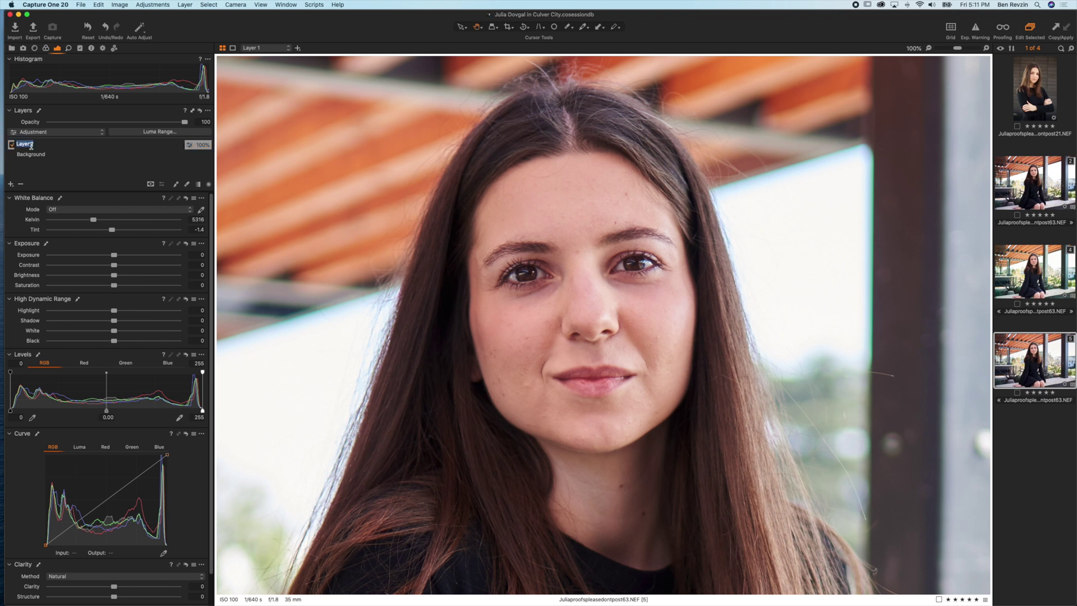
key("Return")
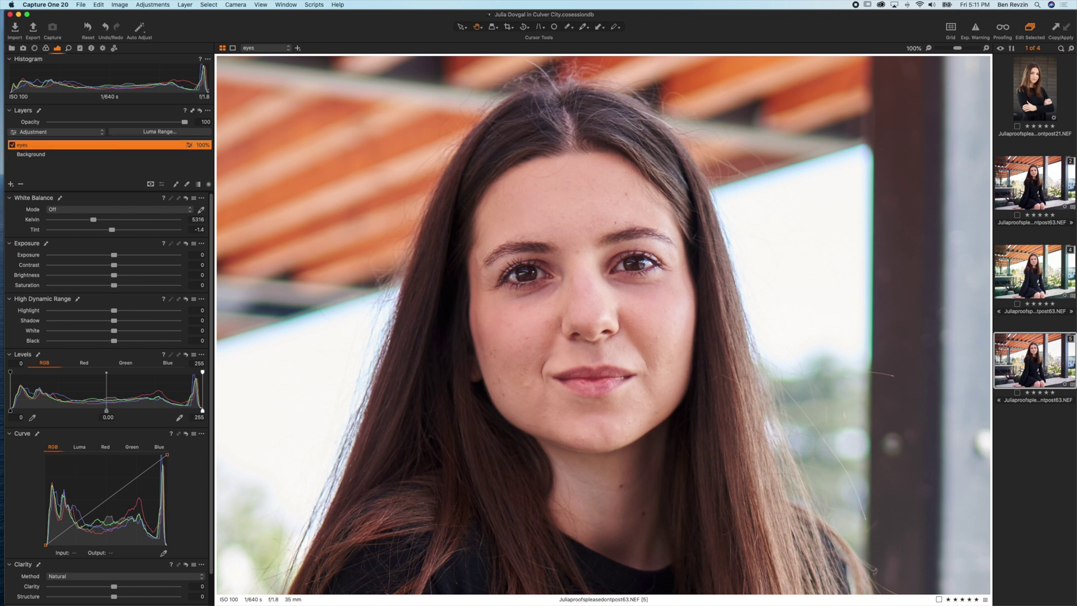
left_click(176, 185)
Shrink the brush to eye size and paint the eyes layer mask over both eyes
left_click_drag(513, 314, 513, 320)
right_click(526, 301)
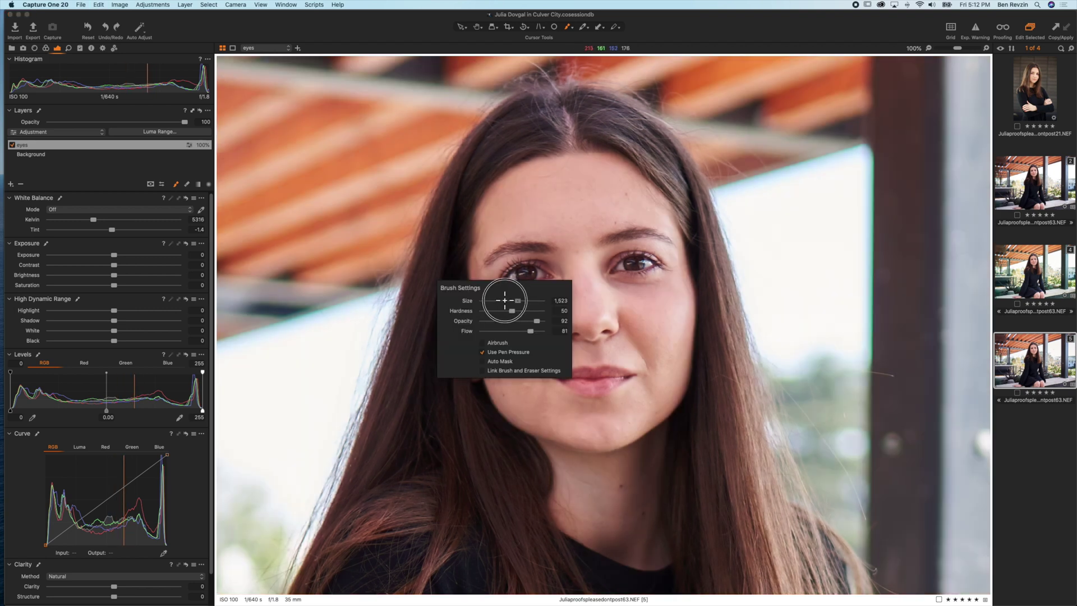
mouse_move(494, 301)
left_mouse_down()
mouse_move(480, 301)
mouse_move(509, 302)
mouse_move(490, 301)
left_mouse_up()
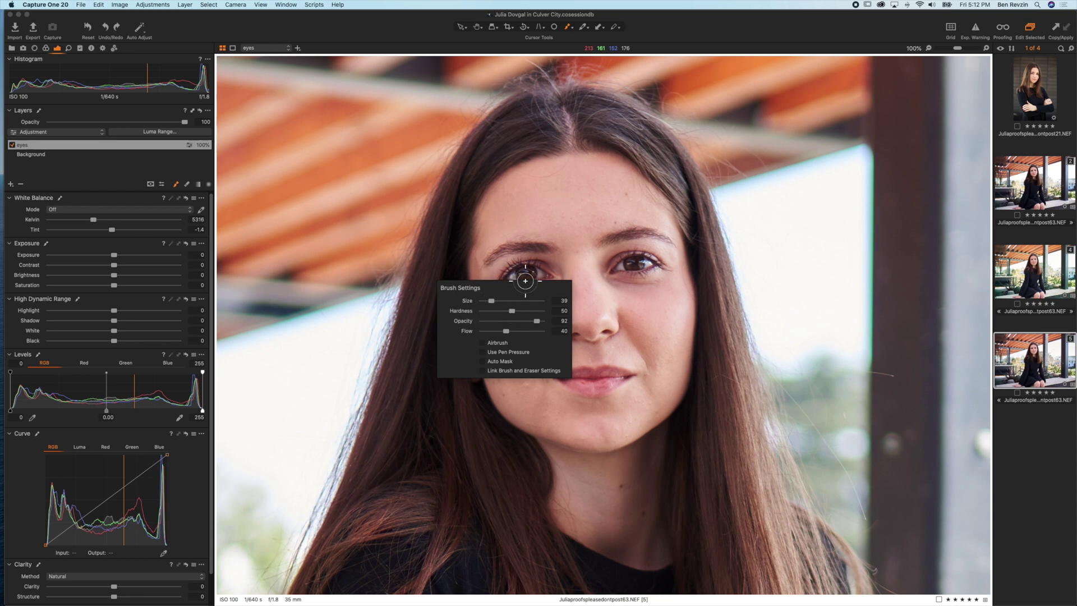
mouse_move(514, 277)
left_mouse_down()
mouse_move(512, 278)
mouse_move(543, 274)
mouse_move(515, 273)
left_mouse_up()
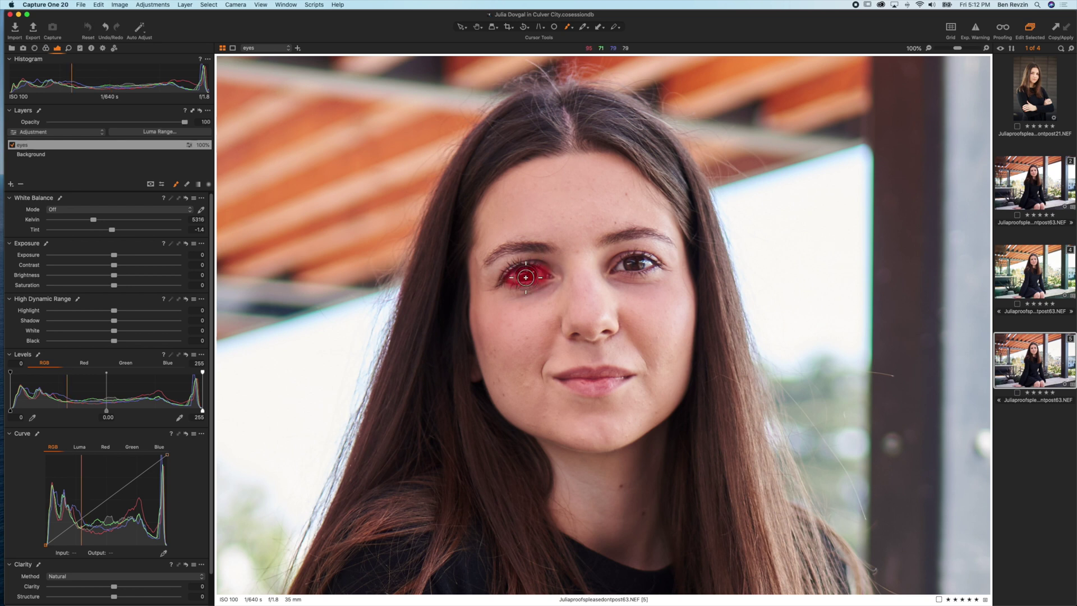
mouse_move(618, 267)
left_mouse_down()
mouse_move(655, 263)
mouse_move(627, 264)
mouse_move(643, 262)
left_mouse_up()
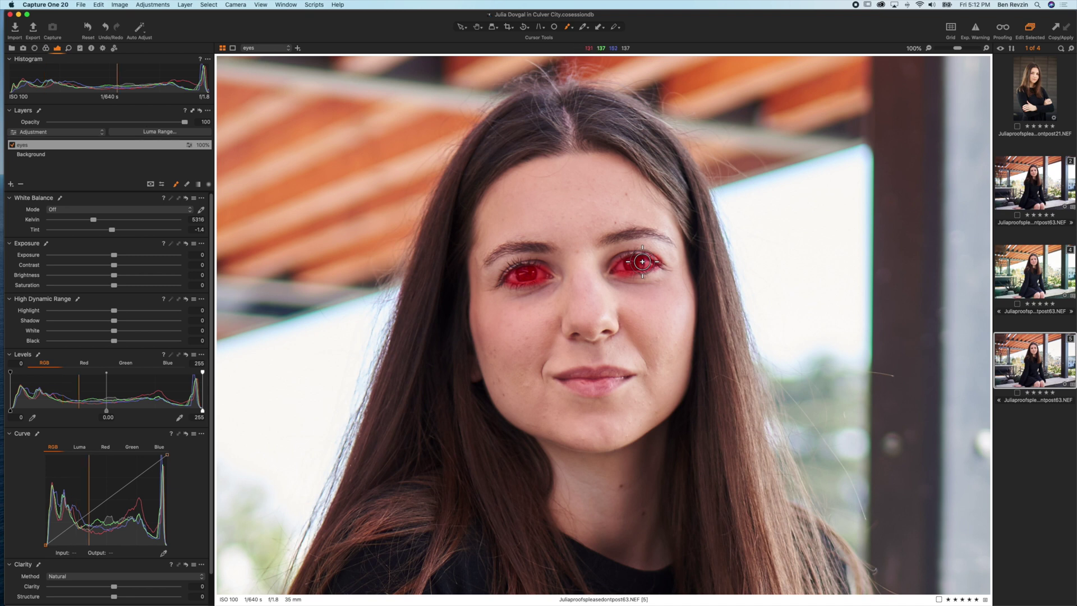
Erase the stray mask stroke across the chin with the eraser at size 63
key("m")
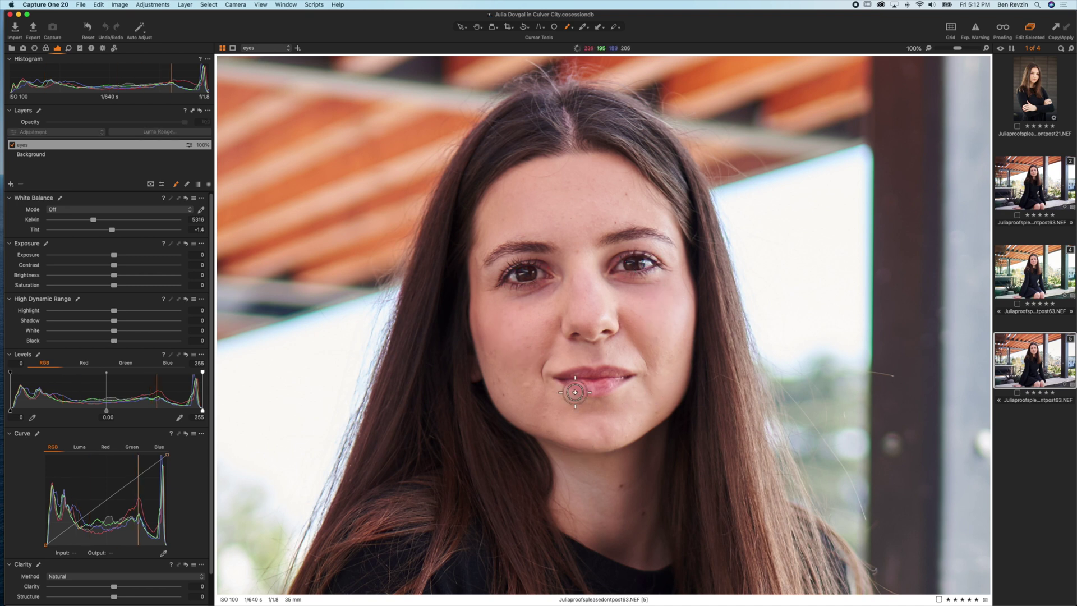
mouse_move(575, 392)
left_mouse_down()
mouse_move(560, 385)
mouse_move(644, 449)
left_mouse_up()
key("m")
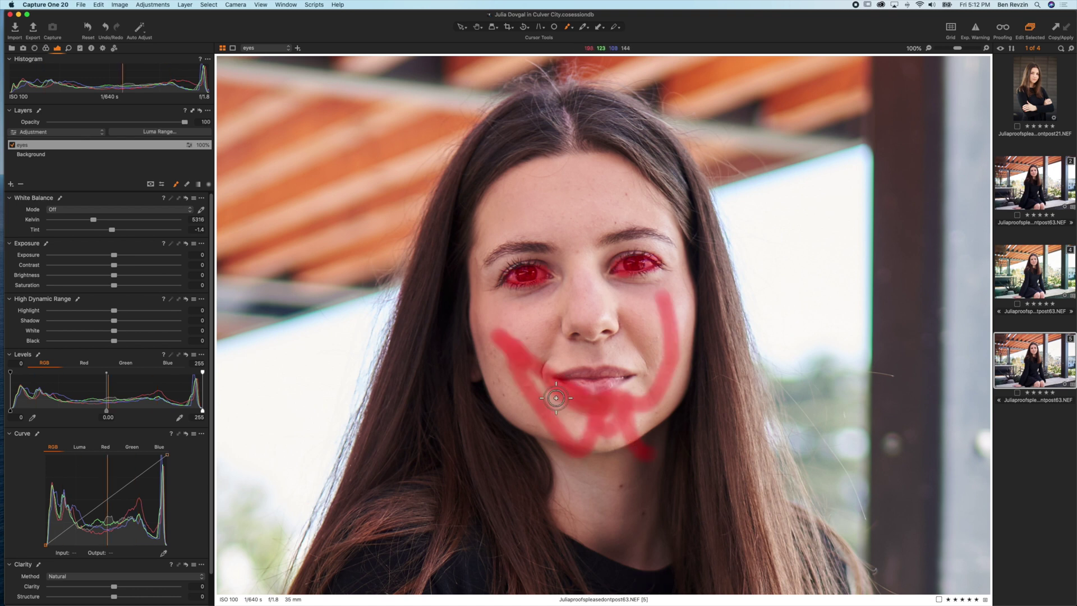
key("e")
right_click(549, 454)
mouse_move(550, 452)
left_mouse_down()
mouse_move(508, 451)
mouse_move(541, 451)
left_mouse_up()
mouse_move(536, 382)
left_mouse_down()
mouse_move(503, 354)
mouse_move(612, 436)
mouse_move(516, 355)
mouse_move(486, 357)
mouse_move(565, 361)
mouse_move(595, 351)
mouse_move(580, 381)
mouse_move(613, 416)
mouse_move(590, 437)
mouse_move(558, 441)
mouse_move(585, 446)
mouse_move(632, 427)
mouse_move(672, 329)
mouse_move(679, 355)
mouse_move(659, 319)
left_mouse_up()
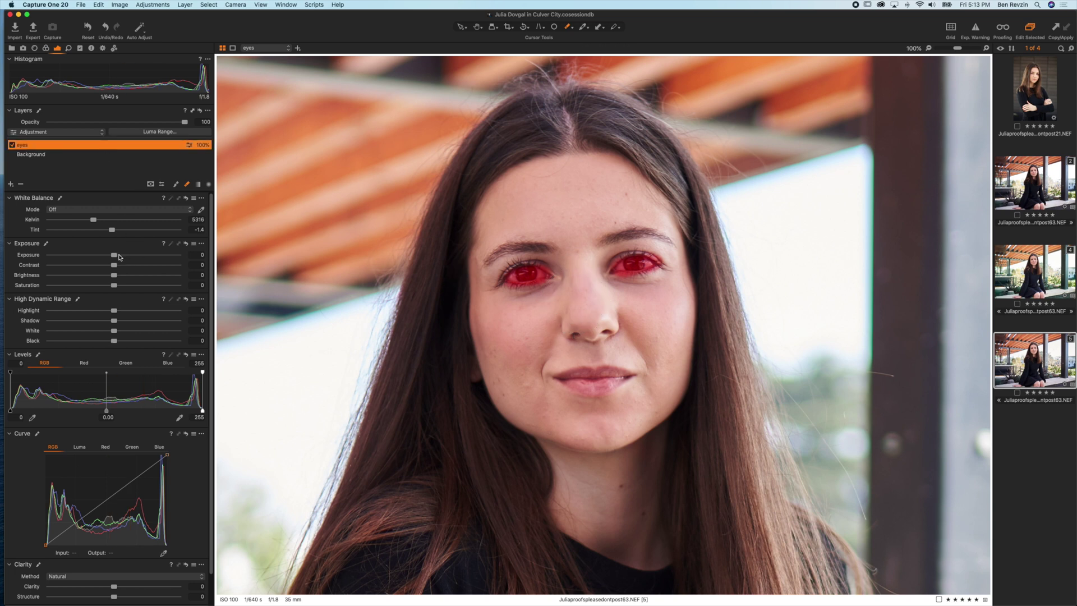
Set the eyes layer to Exposure 0.3 and Clarity 20
mouse_move(115, 257)
left_mouse_down()
mouse_move(131, 256)
mouse_move(96, 257)
mouse_move(122, 257)
left_mouse_up()
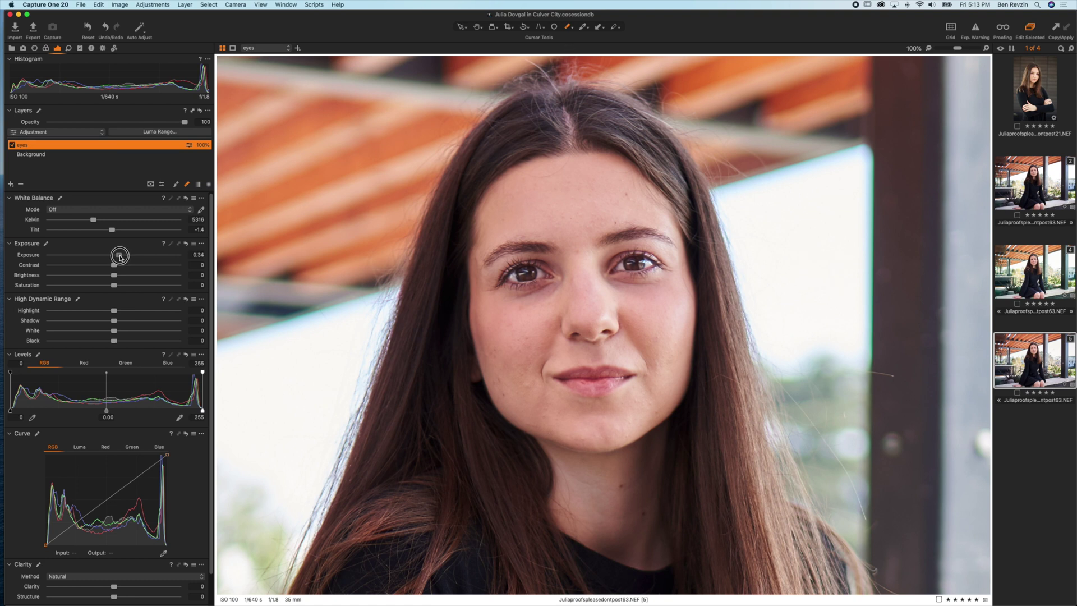
scroll(172, 571, "down", 2)
key("m")
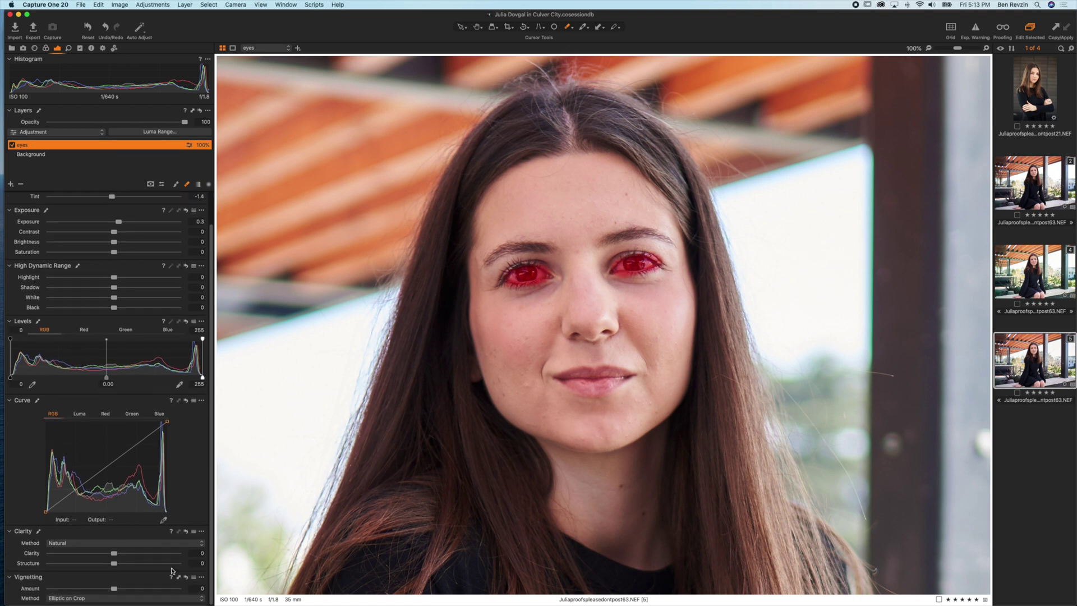
left_click(129, 554)
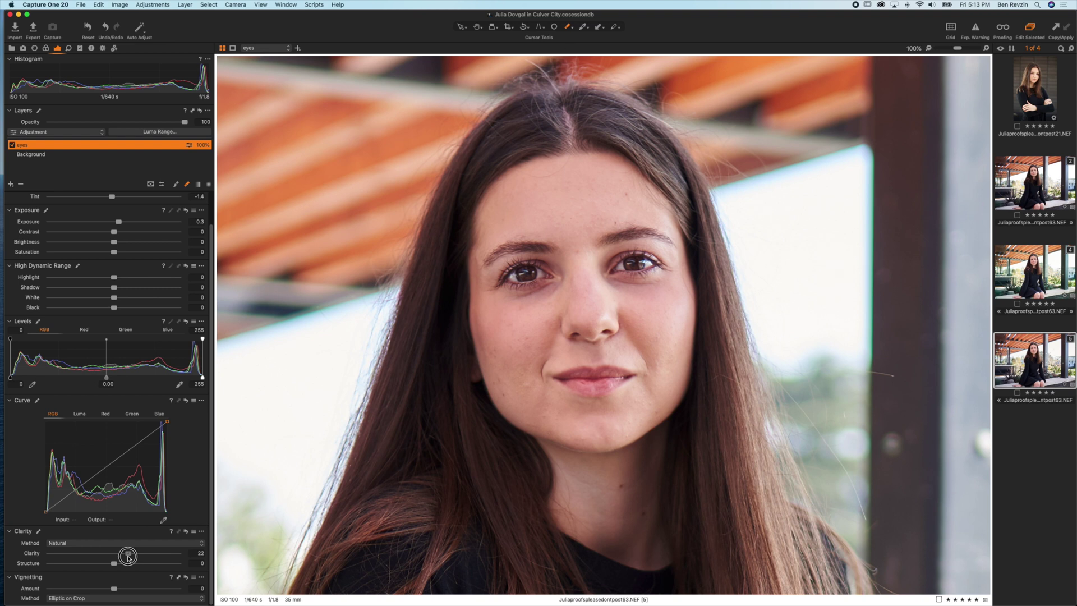
left_click_drag(128, 557, 126, 555)
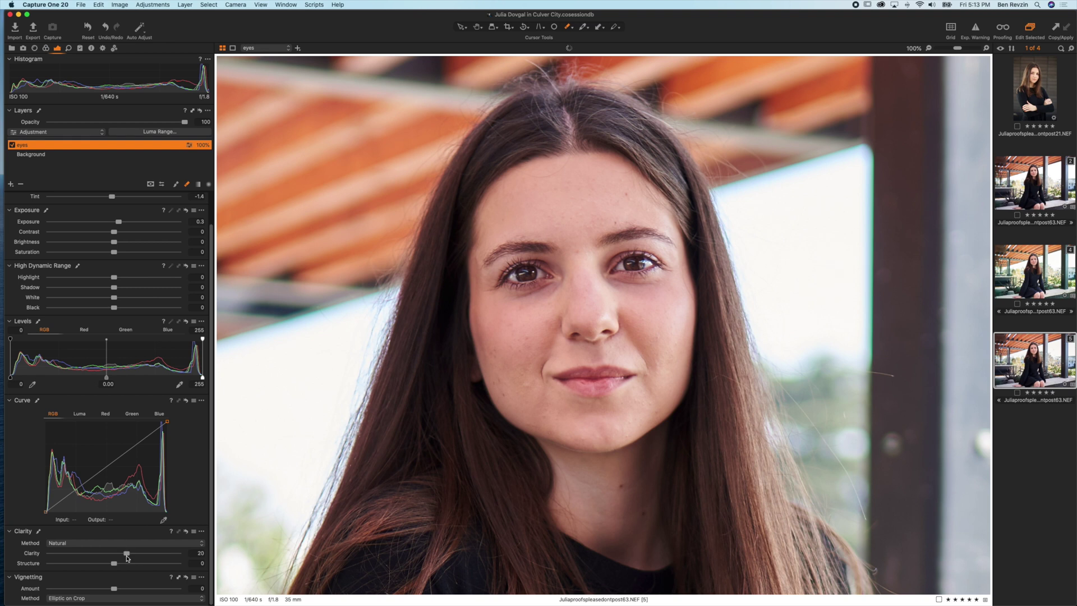
Toggle the eyes layer repeatedly to compare, leave it on, and zoom to fit
left_click(12, 146)
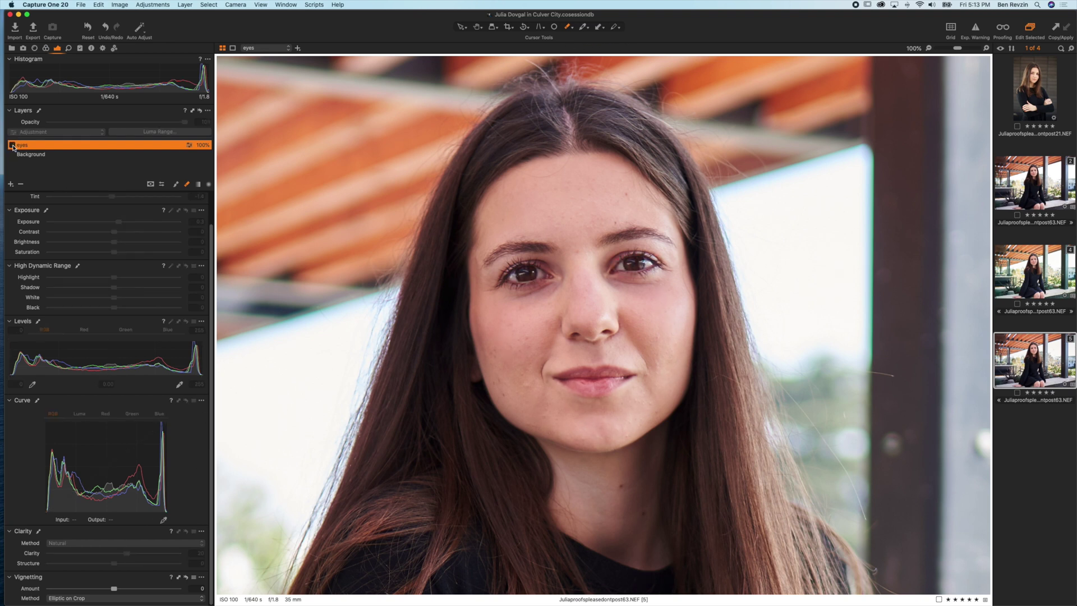
left_click(12, 145)
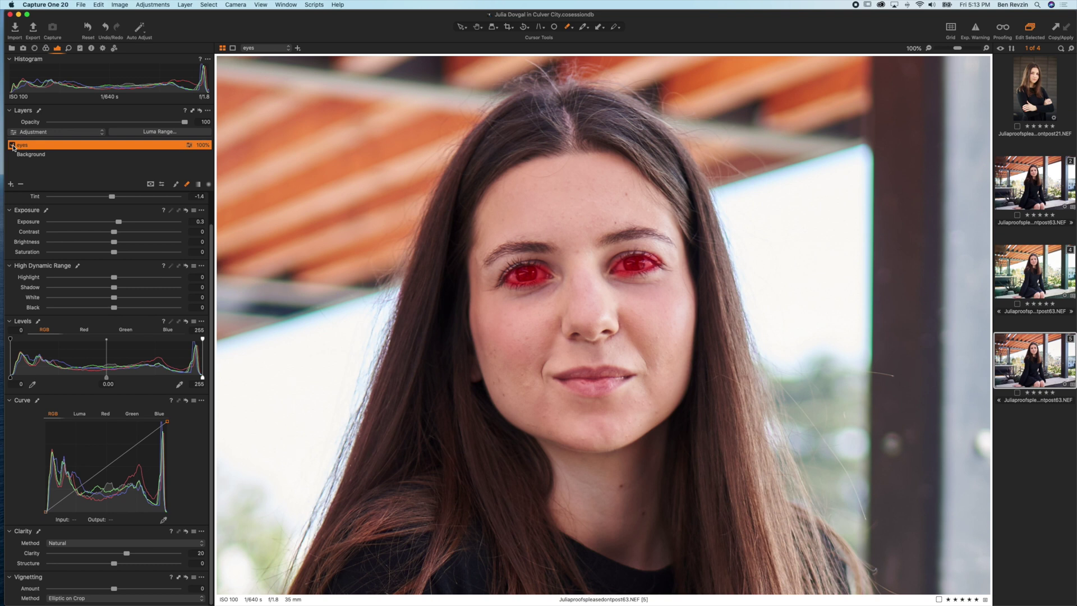
key("m")
left_click(11, 146)
left_click(11, 145)
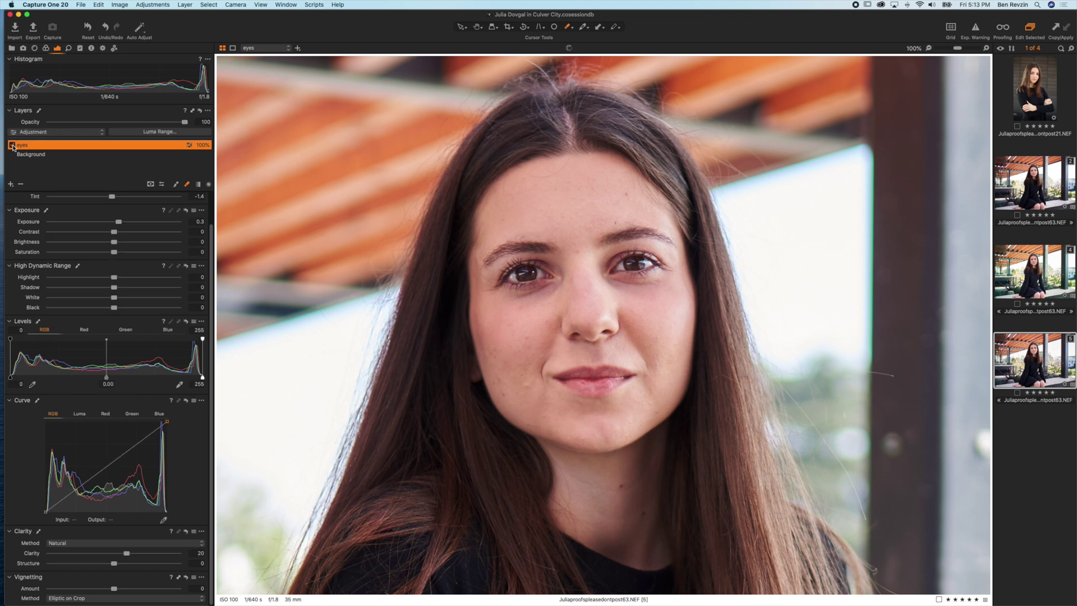
left_click(12, 145)
left_click(12, 145)
left_click(11, 146)
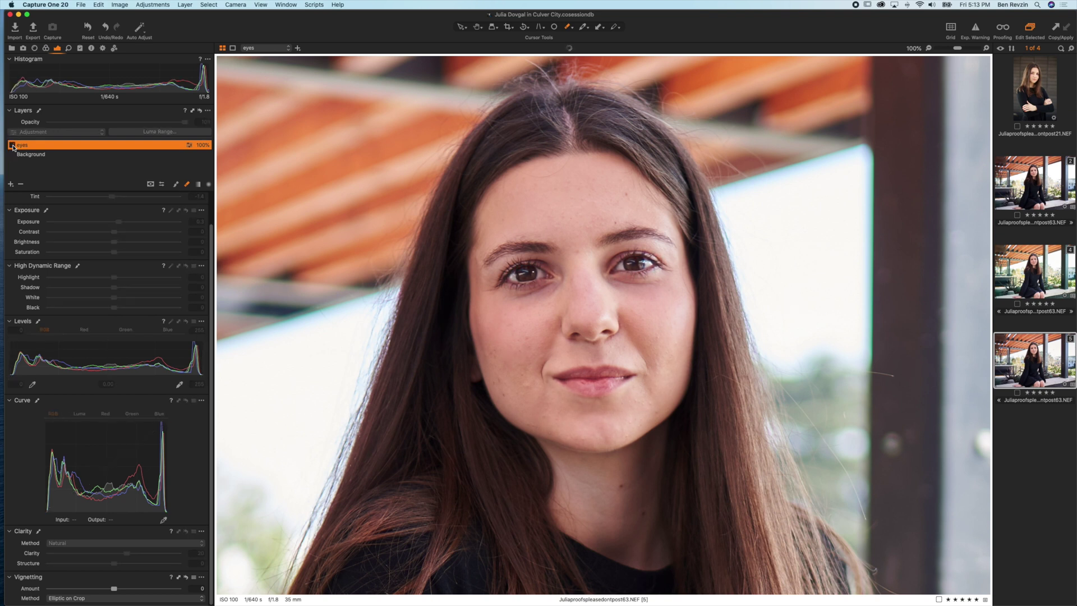
left_click(11, 145)
left_click(332, 261)
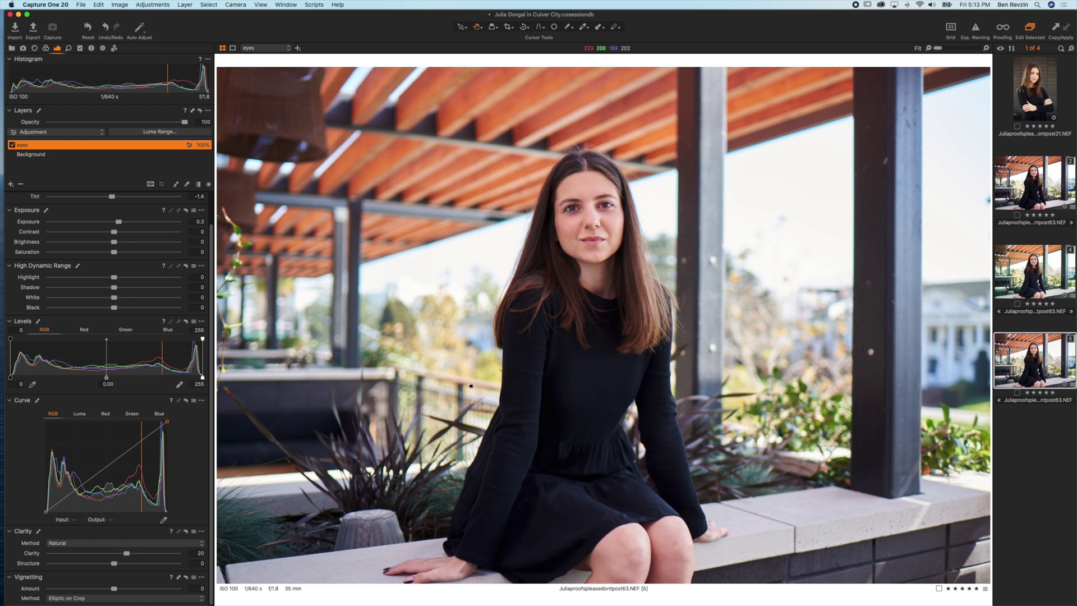
key("b")
Add a new adjustment layer named 'dress'
left_click(11, 184)
double_click(25, 145)
type("dre")
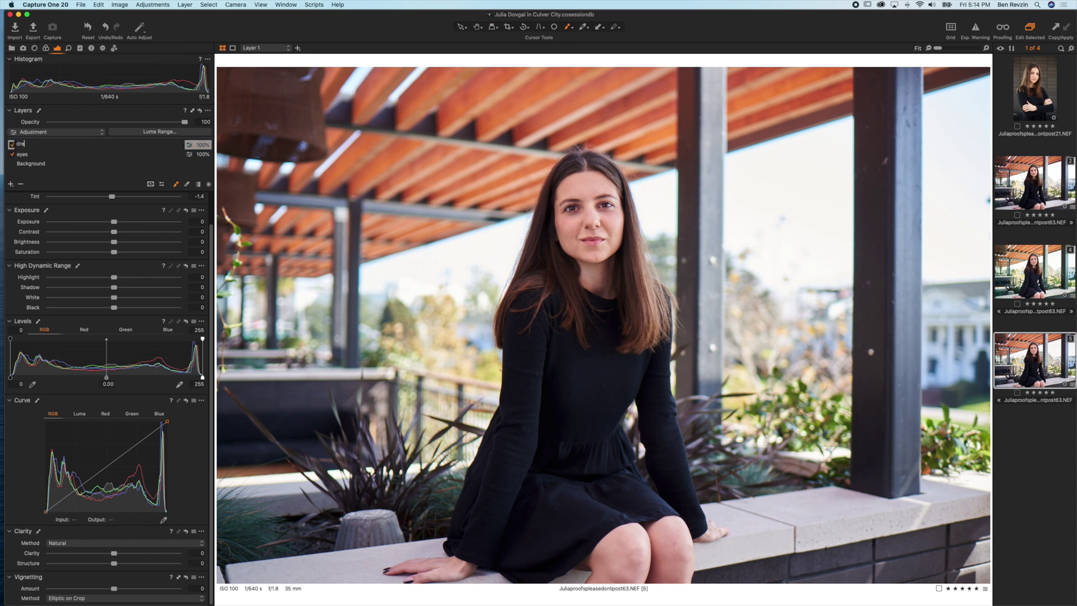
type("ss")
key("Return")
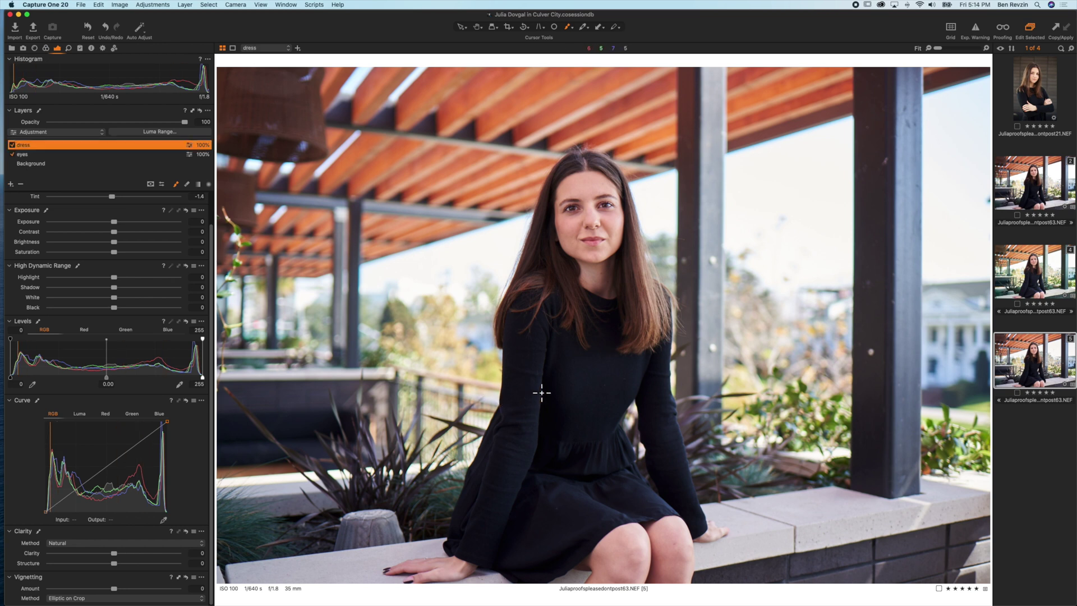
Shrink the mask brush and paint the dress layer mask along the dress's left edge
right_click(542, 392)
mouse_move(562, 393)
left_mouse_down()
mouse_move(566, 347)
mouse_move(534, 435)
mouse_move(502, 476)
mouse_move(540, 396)
mouse_move(536, 331)
mouse_move(576, 400)
mouse_move(600, 366)
mouse_move(592, 404)
mouse_move(574, 467)
mouse_move(520, 499)
mouse_move(505, 489)
mouse_move(494, 512)
left_mouse_up()
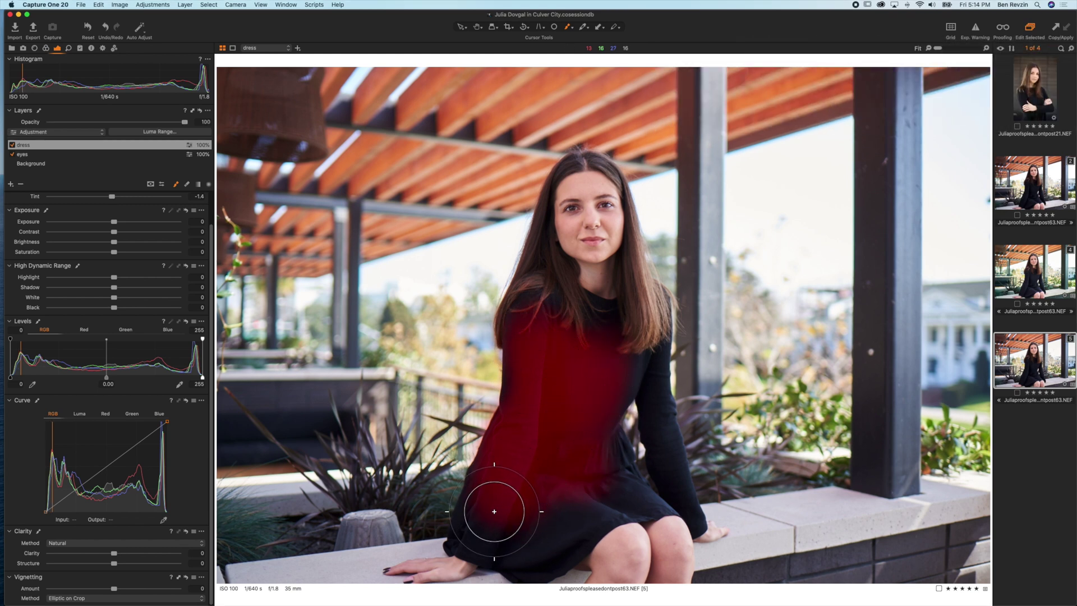
right_click(494, 512)
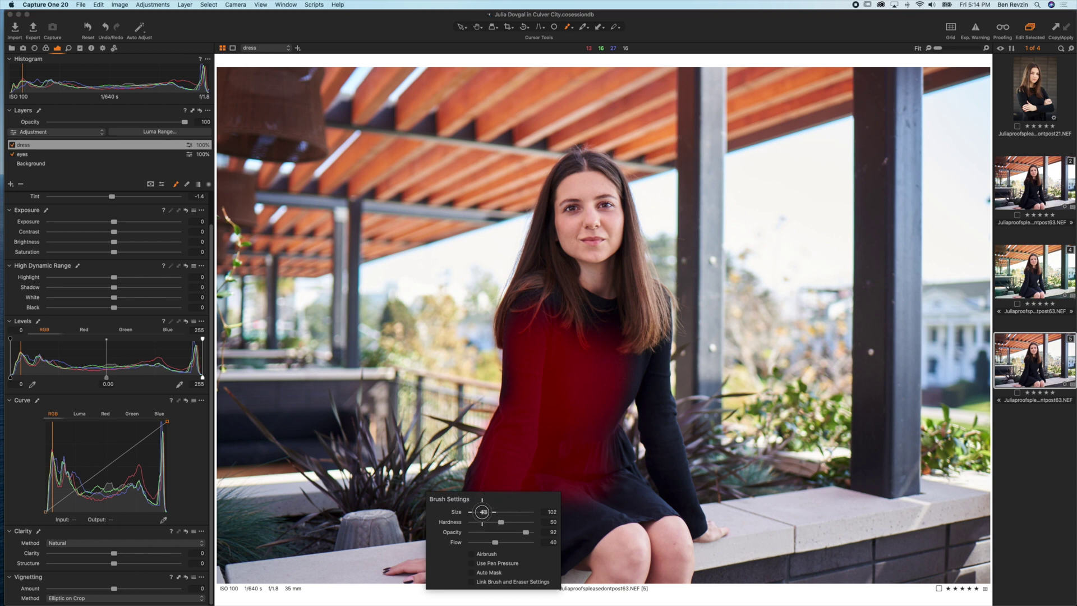
mouse_move(493, 457)
left_mouse_down()
mouse_move(509, 338)
mouse_move(508, 398)
mouse_move(457, 510)
left_mouse_up()
scroll(454, 510, "up", 5)
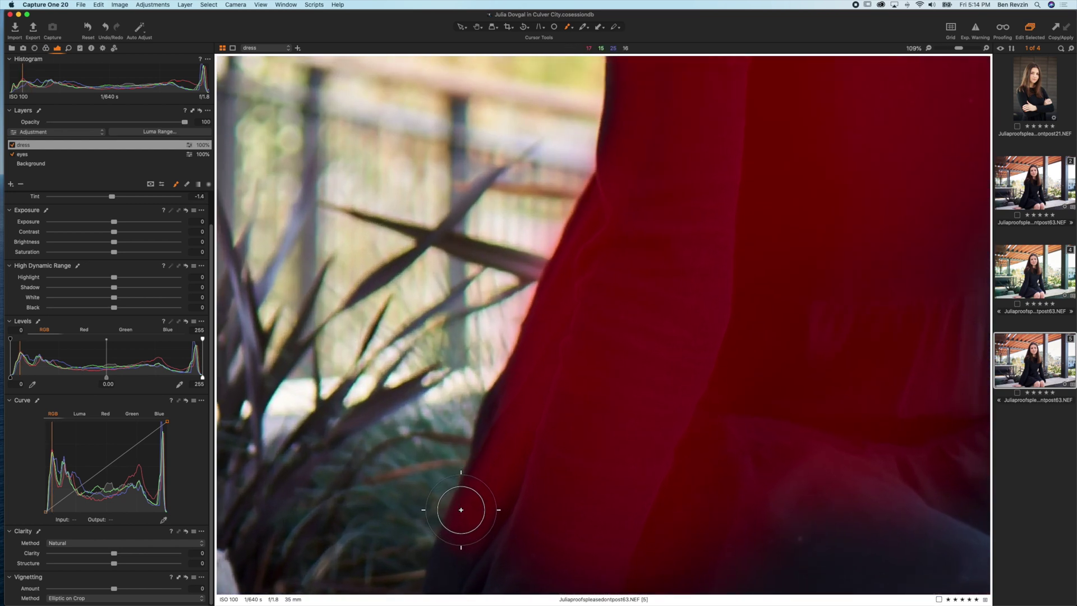
scroll(461, 510, "down", 5)
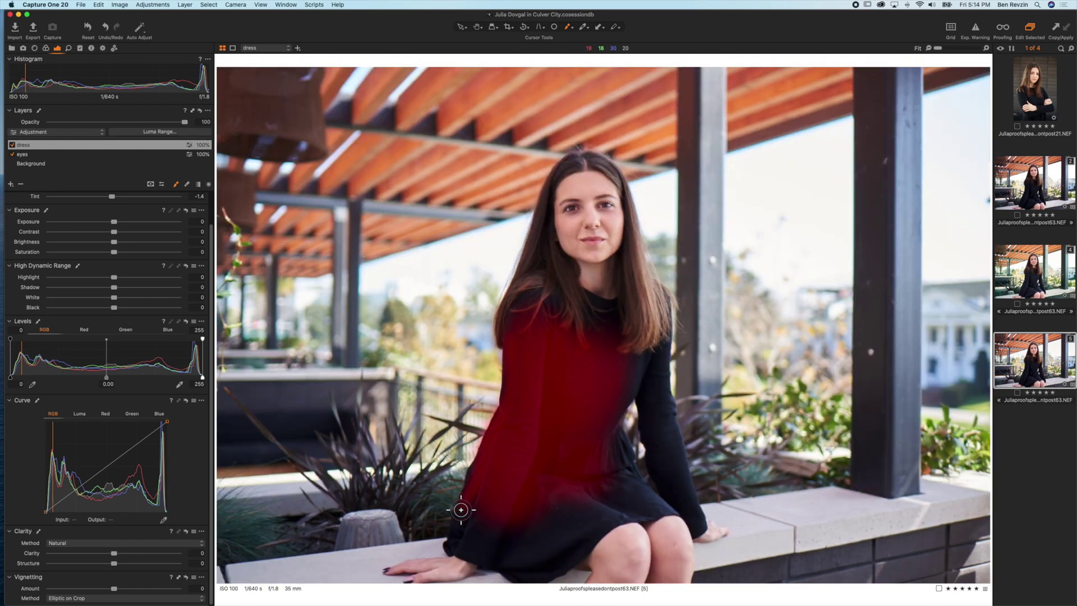
Raise the Background exposure to 2.29, then extend the dress mask over the sleeve cuff
left_click(68, 164)
left_click_drag(146, 224, 151, 222)
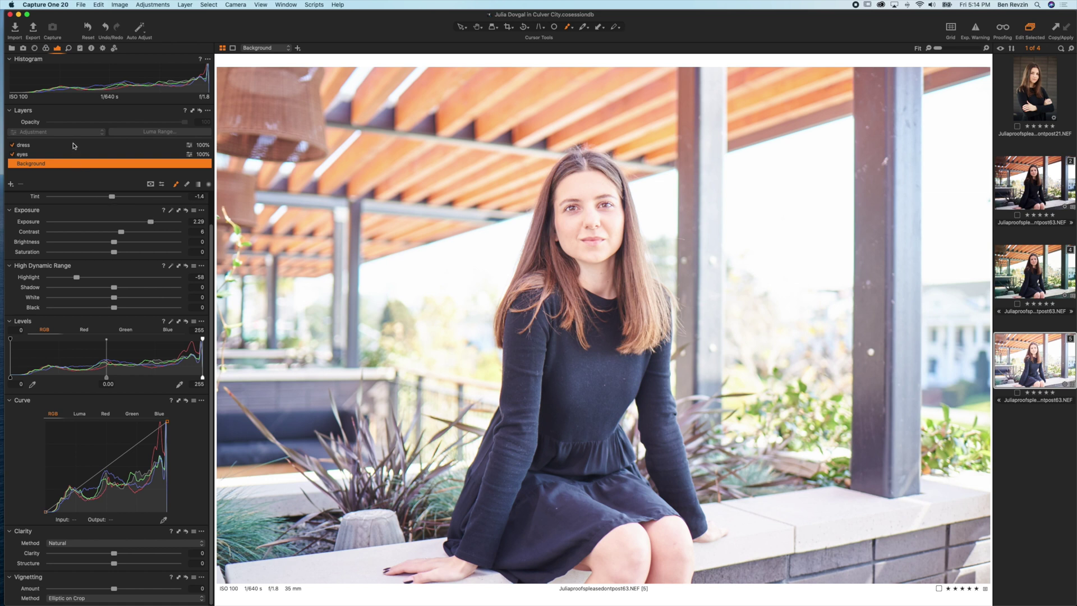
left_click(73, 146)
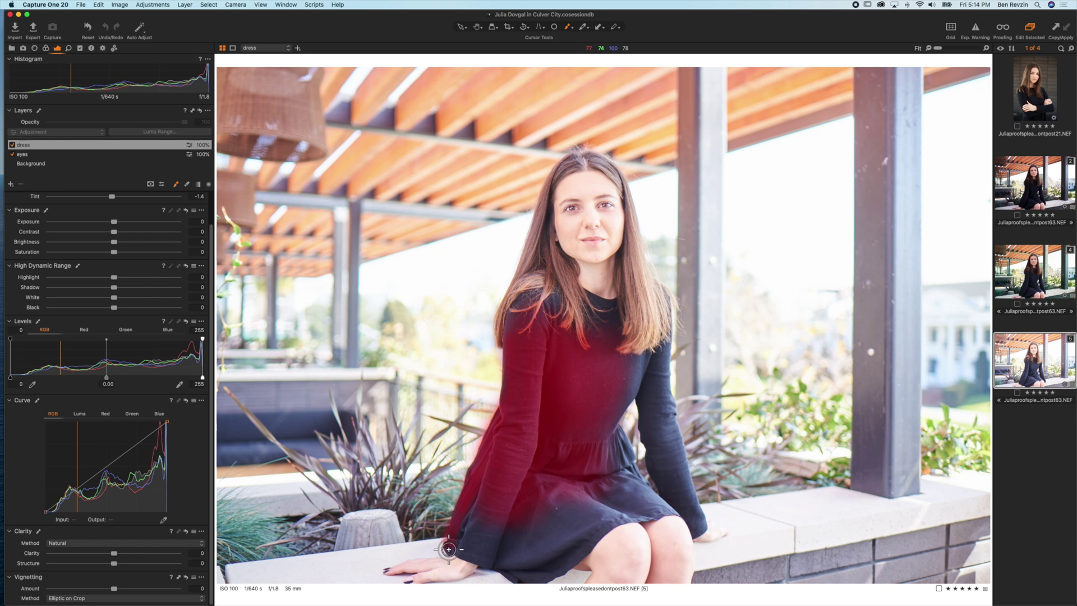
mouse_move(475, 560)
left_mouse_down()
mouse_move(535, 578)
mouse_move(581, 547)
mouse_move(682, 512)
mouse_move(688, 480)
mouse_move(664, 344)
mouse_move(601, 304)
mouse_move(509, 336)
left_mouse_up()
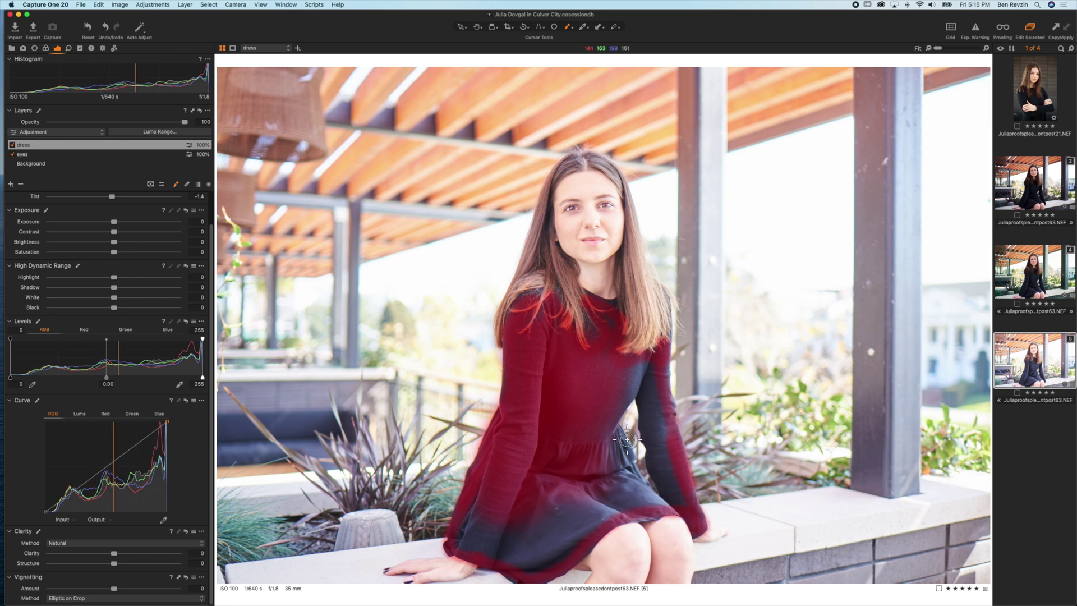
Fill the dress layer mask completely using Fill Mask
right_click(31, 149)
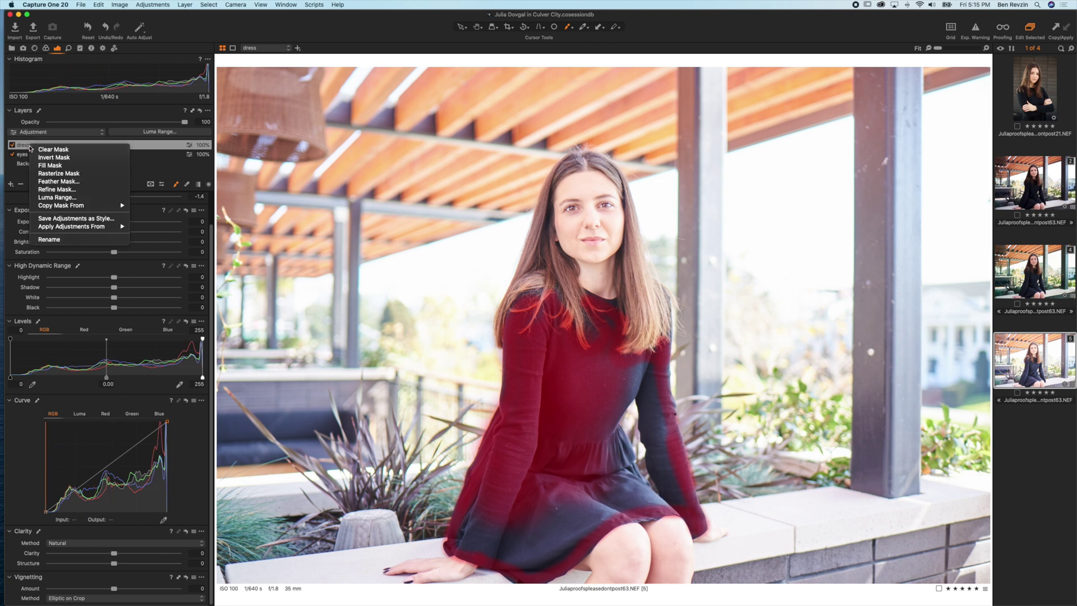
left_click(71, 166)
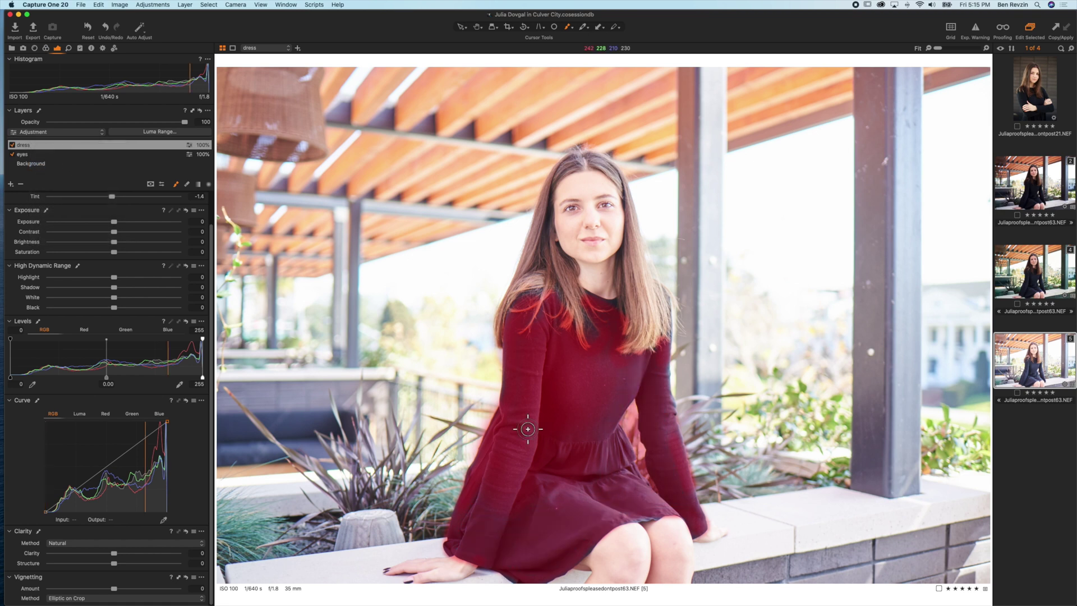
scroll(637, 439, "up", 5)
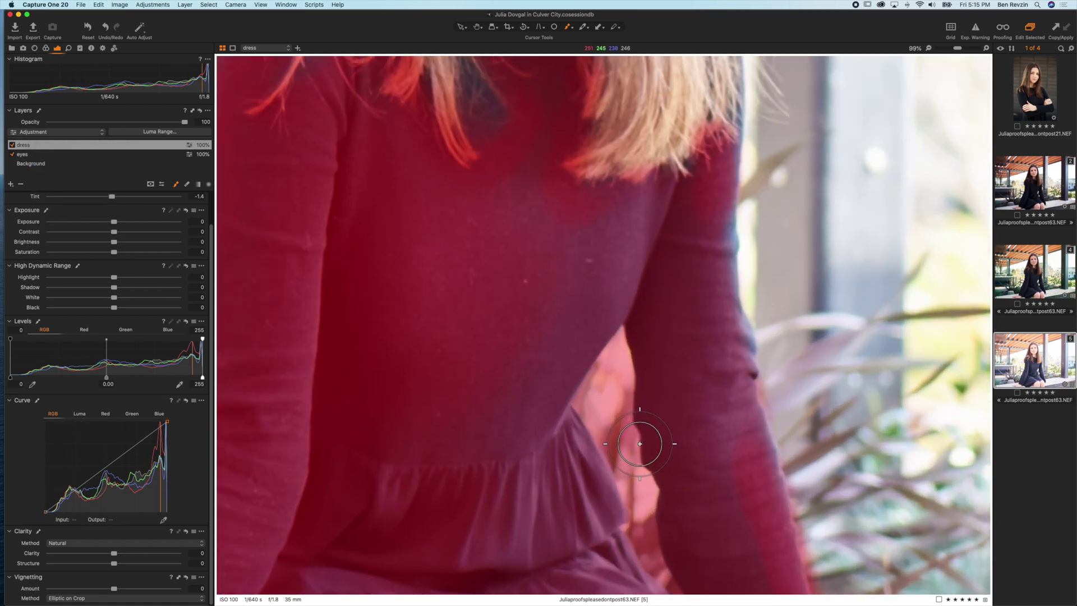
scroll(639, 444, "down", 4)
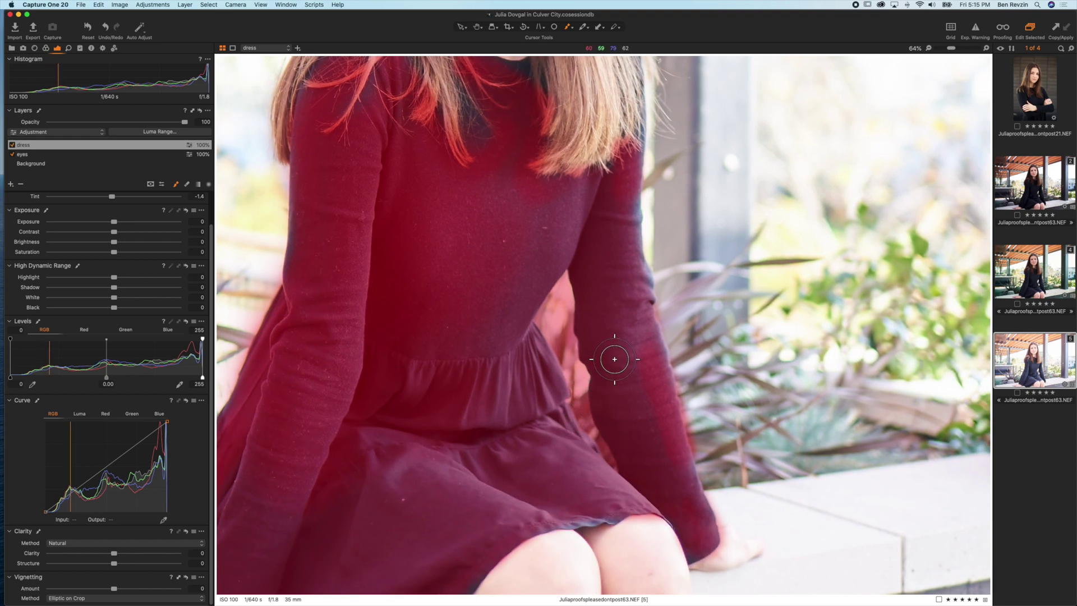
Erase the mask from the background along the dress edges, zoomed in for touch-ups
key("e")
right_click(560, 345)
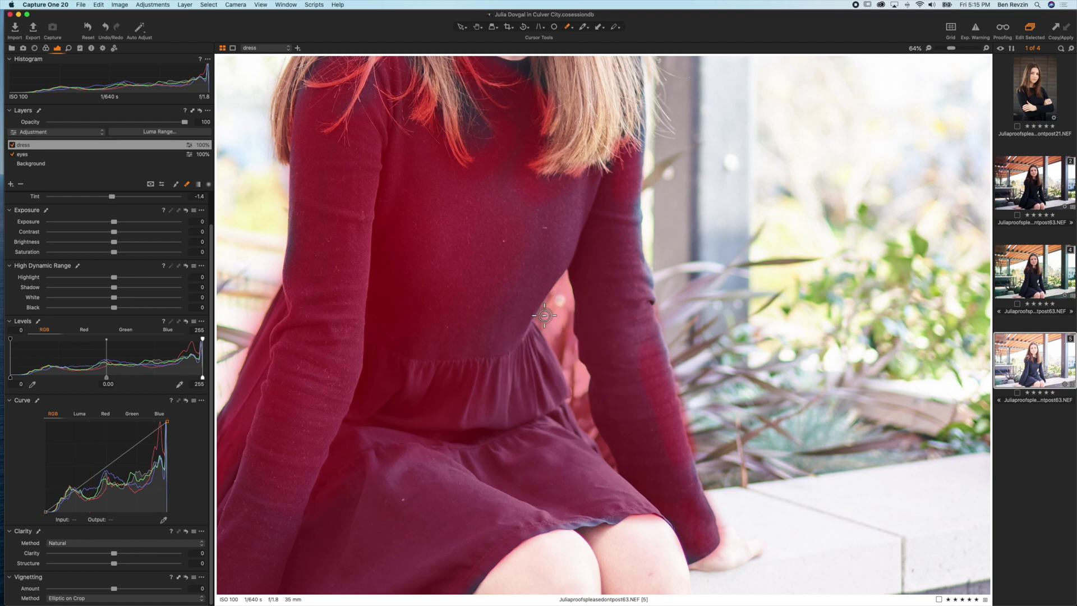
mouse_move(539, 316)
left_mouse_down()
mouse_move(558, 342)
mouse_move(546, 314)
mouse_move(566, 282)
mouse_move(572, 312)
mouse_move(567, 279)
mouse_move(577, 385)
left_mouse_up()
scroll(577, 385, "up", 5)
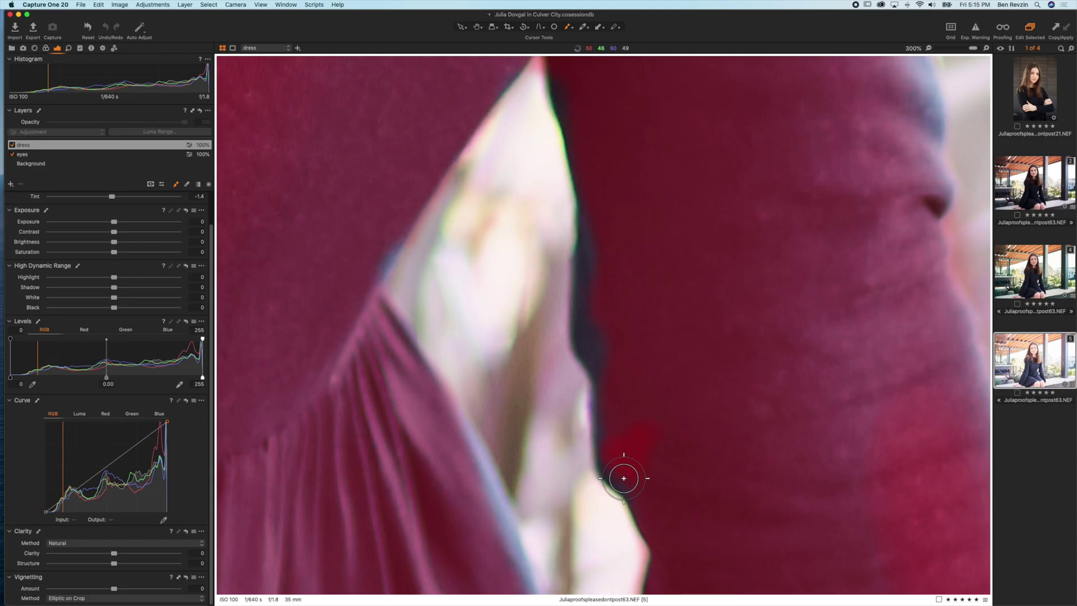
left_click_drag(615, 464, 611, 469)
mouse_move(617, 419)
left_mouse_down()
mouse_move(587, 377)
mouse_move(584, 238)
mouse_move(588, 306)
left_mouse_up()
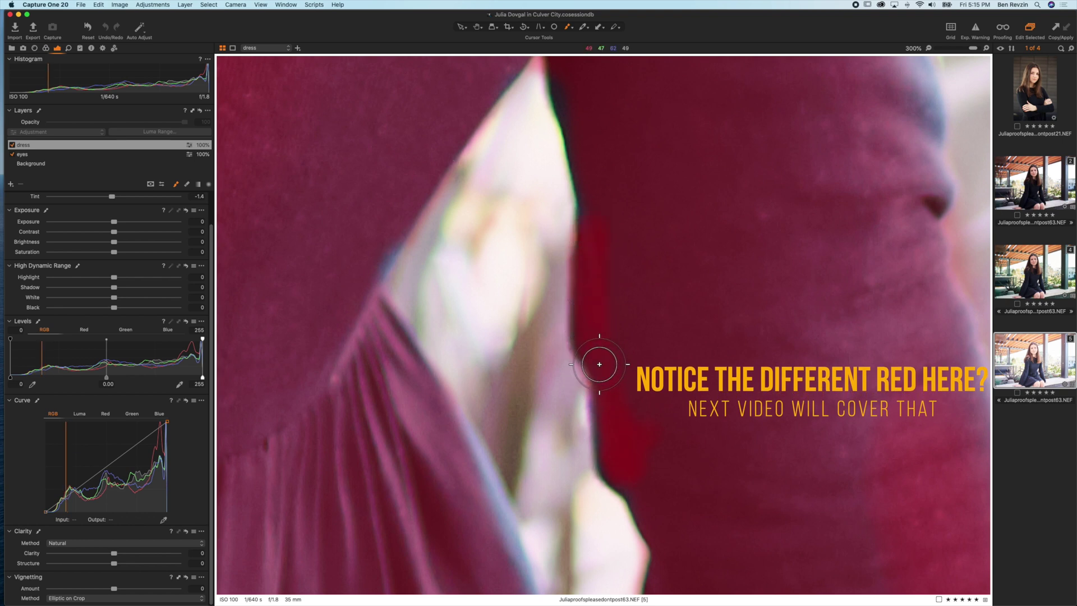
scroll(626, 462, "down", 2)
scroll(629, 465, "down", 3)
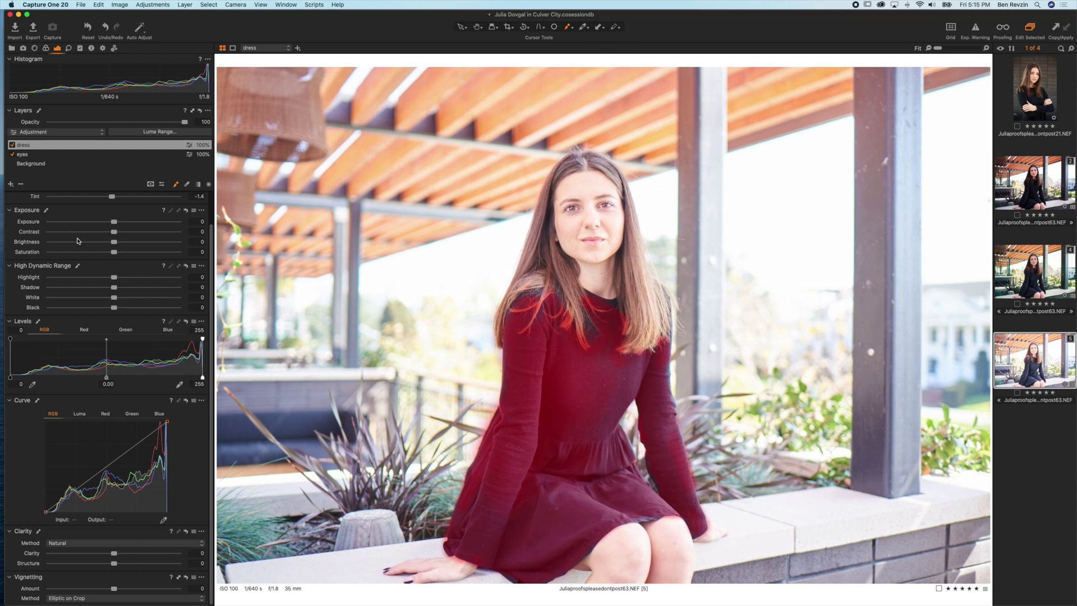
Set the Background exposure to 0.56 and give the dress layer contrast 23
key("m")
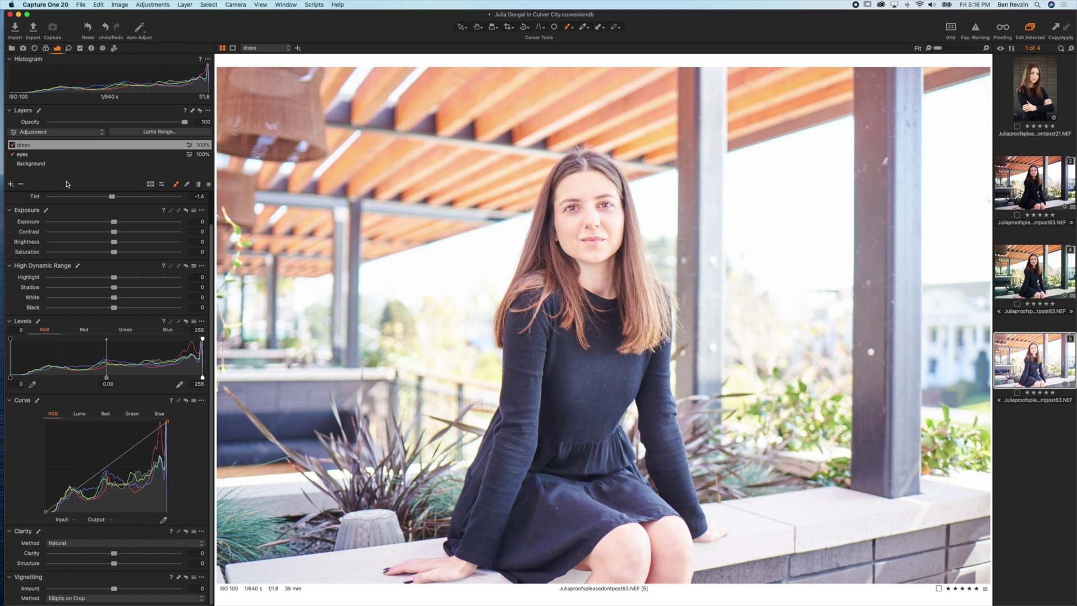
left_click(65, 164)
left_click(123, 222)
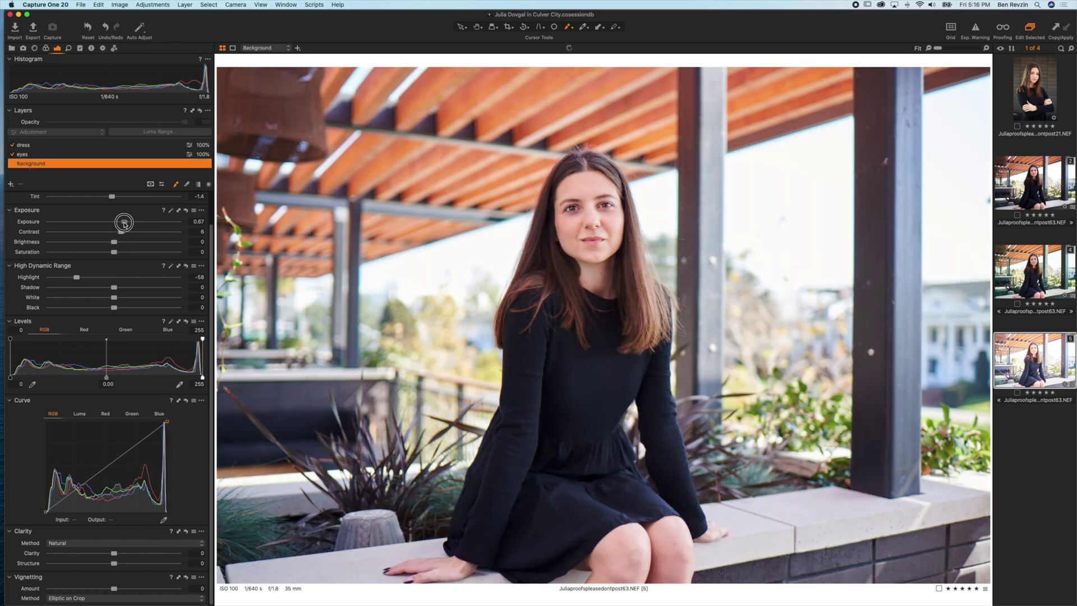
left_click(59, 147)
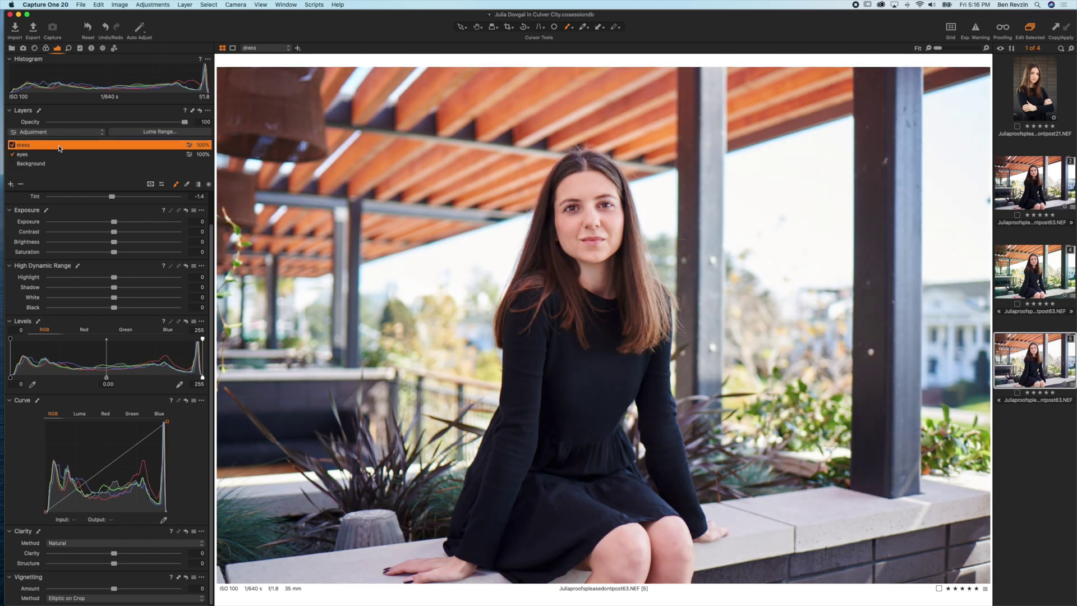
left_click(155, 232)
left_click_drag(156, 232, 123, 240)
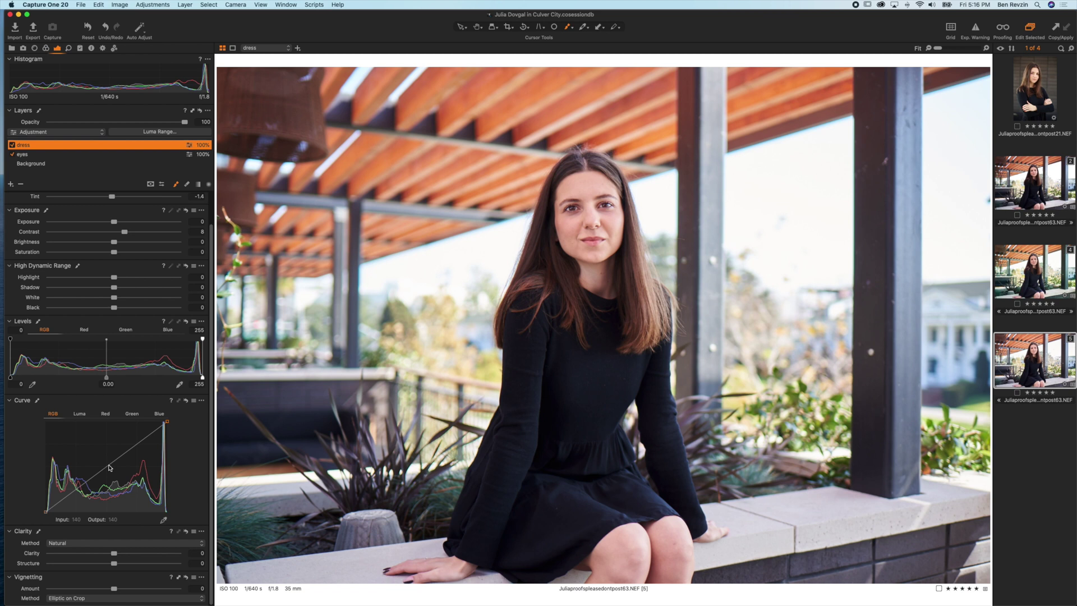
Add points pulling the dress layer's RGB curve down, and set its opacity to about 46
left_click_drag(65, 496, 65, 493)
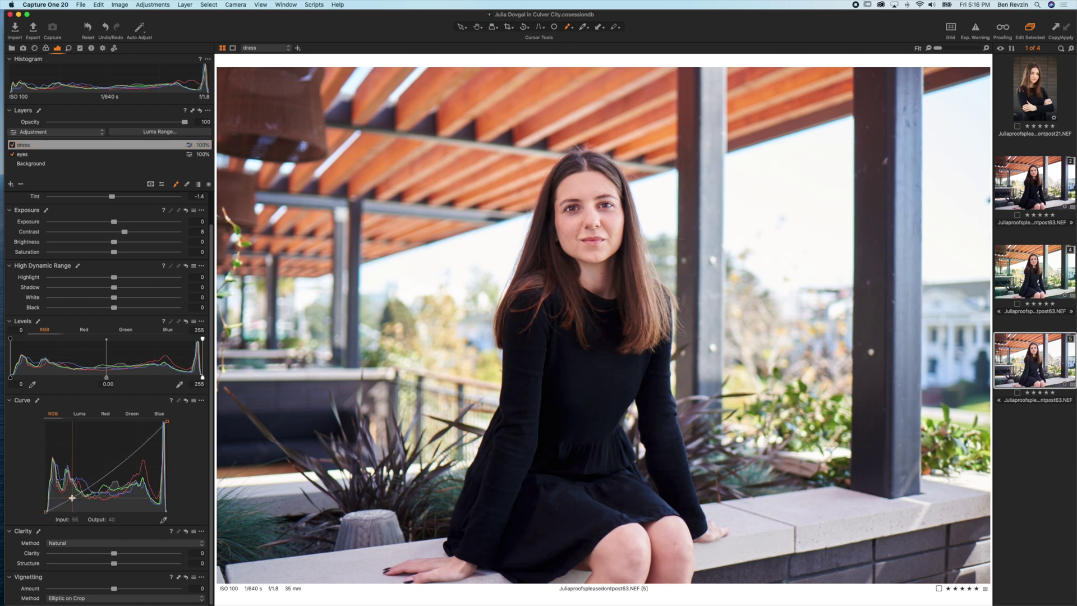
left_click_drag(142, 439, 134, 439)
left_click(106, 460)
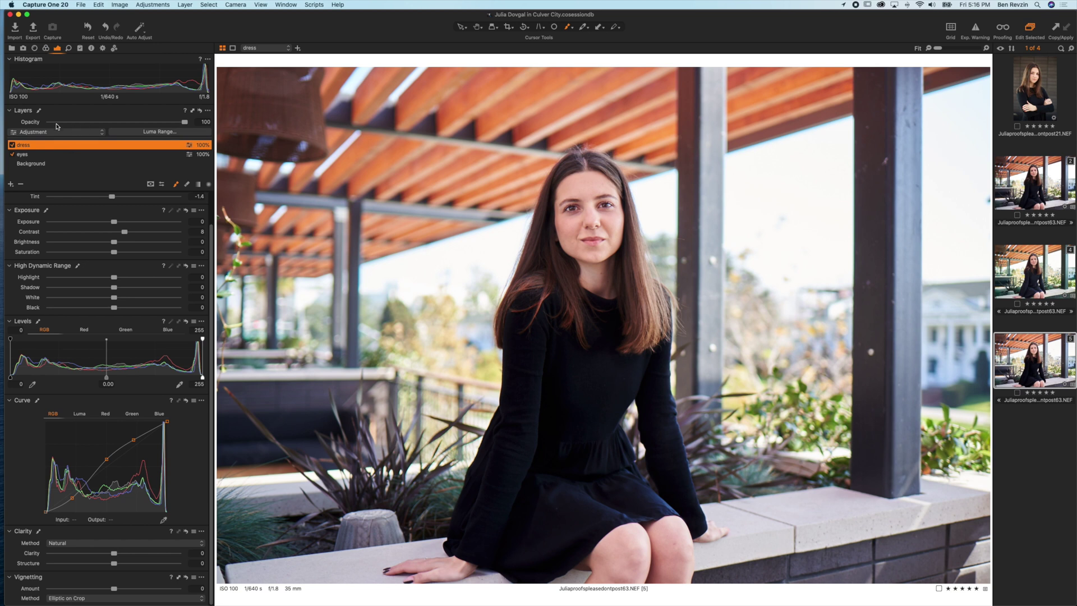
left_click_drag(49, 123, 111, 128)
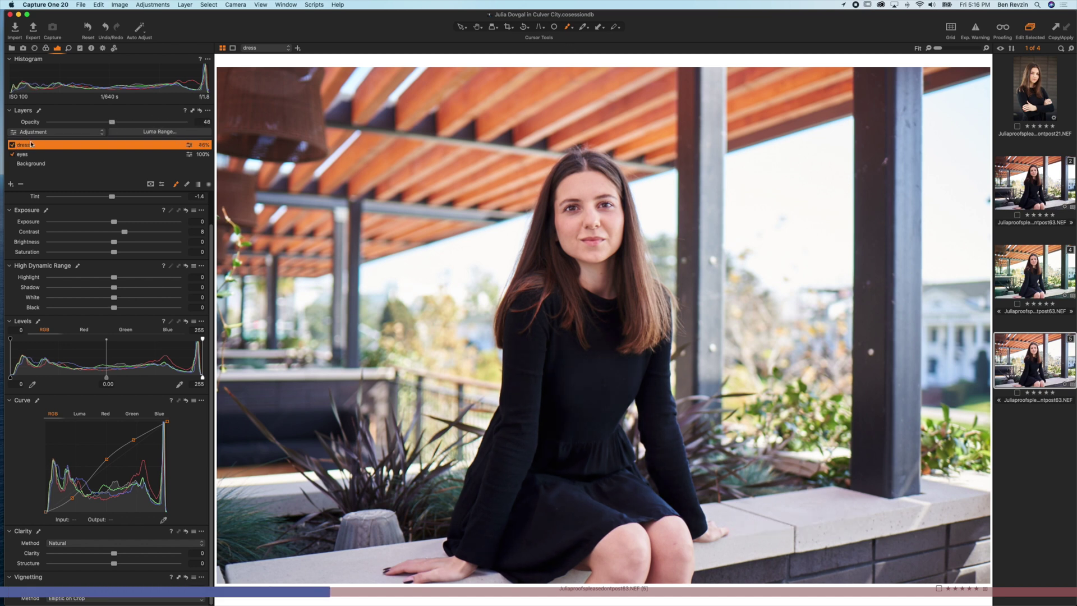
Toggle the dress layer off and on twice to compare
left_click(12, 144)
left_click(12, 145)
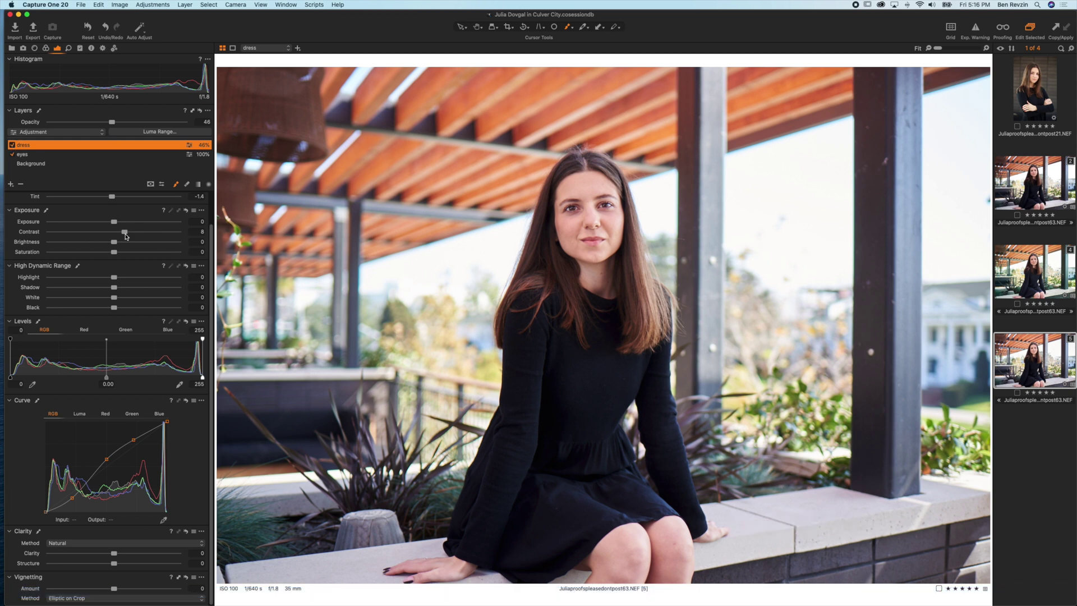
left_click(11, 145)
left_click(11, 146)
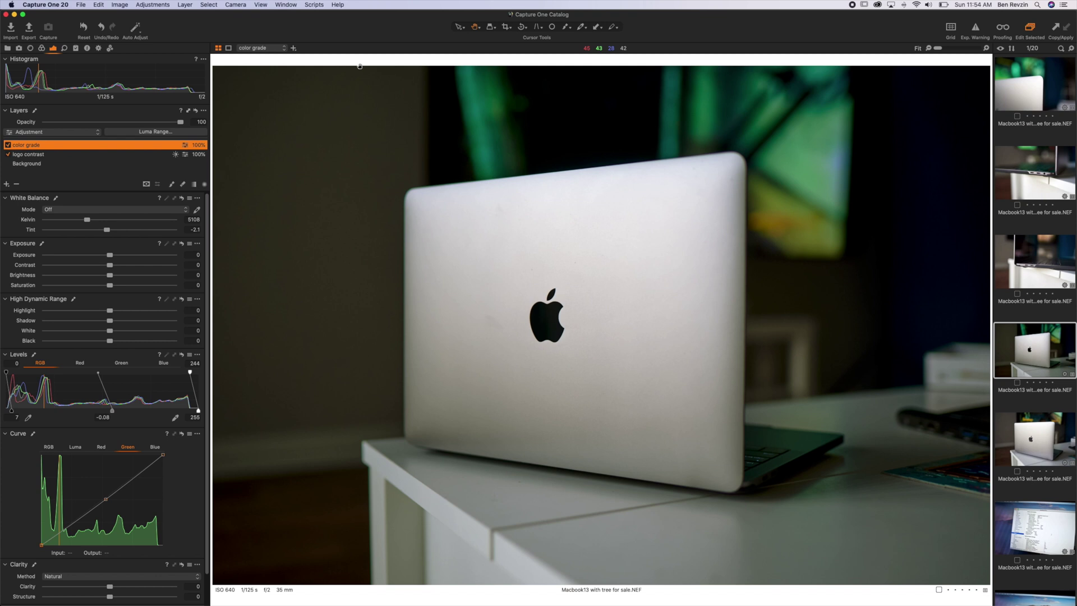
Compare the color grade layer on and off, try lowering its opacity, and view its mask
left_click(9, 146)
left_click(8, 146)
left_click_drag(178, 124, 201, 119)
key("m")
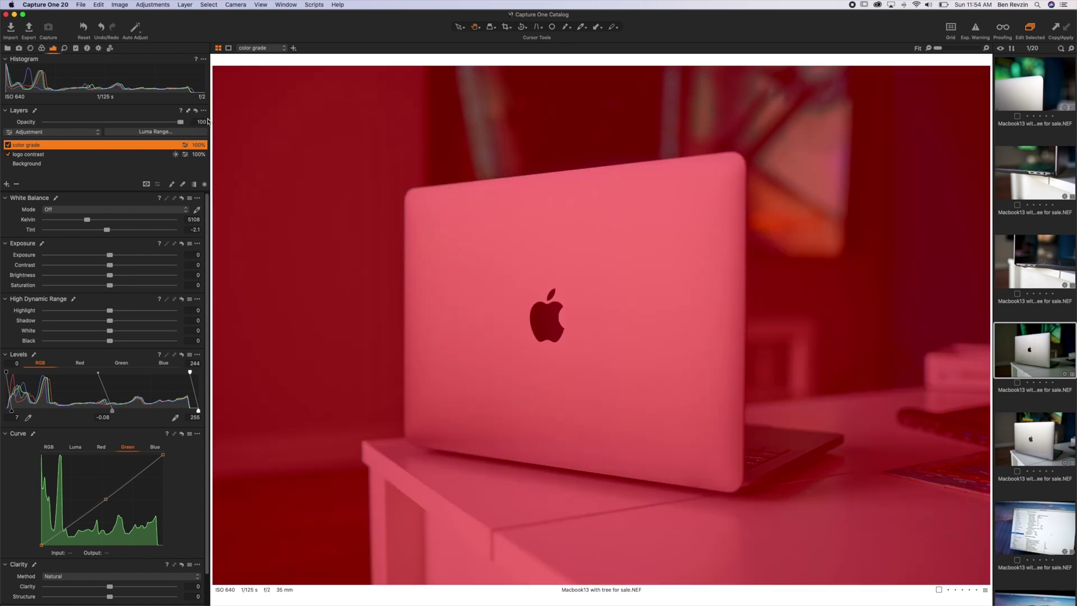
key("m")
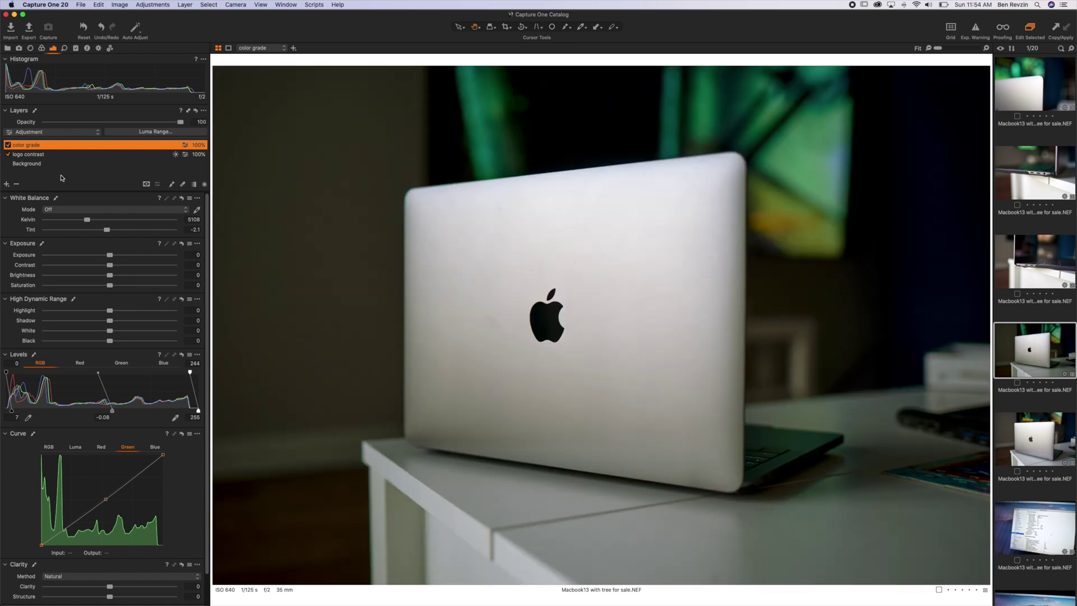
Switch off color grade and add a New Filled Layer above it
left_click(7, 145)
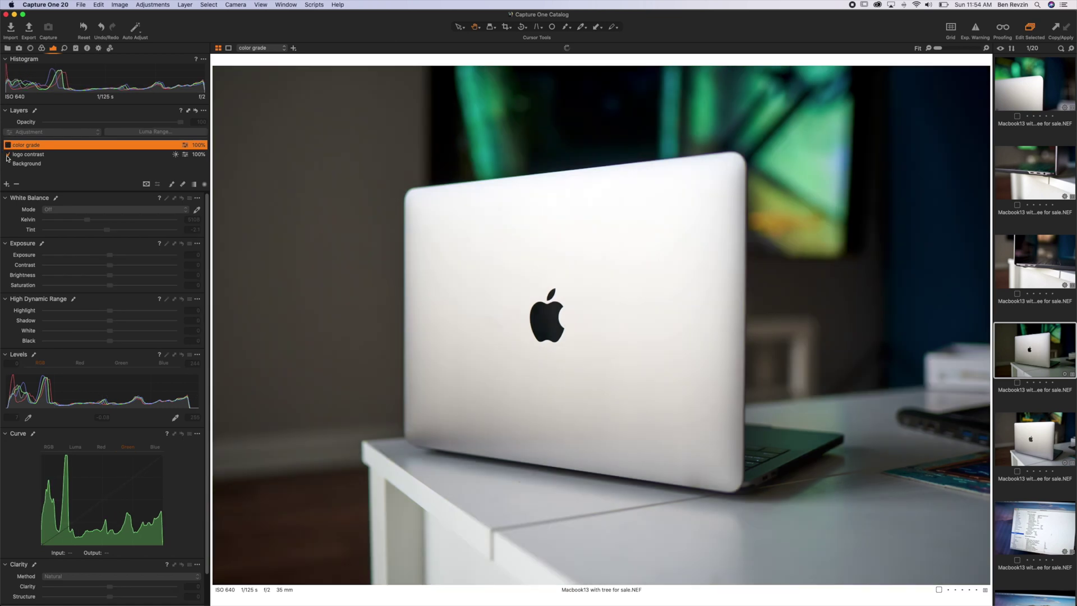
left_click(7, 184)
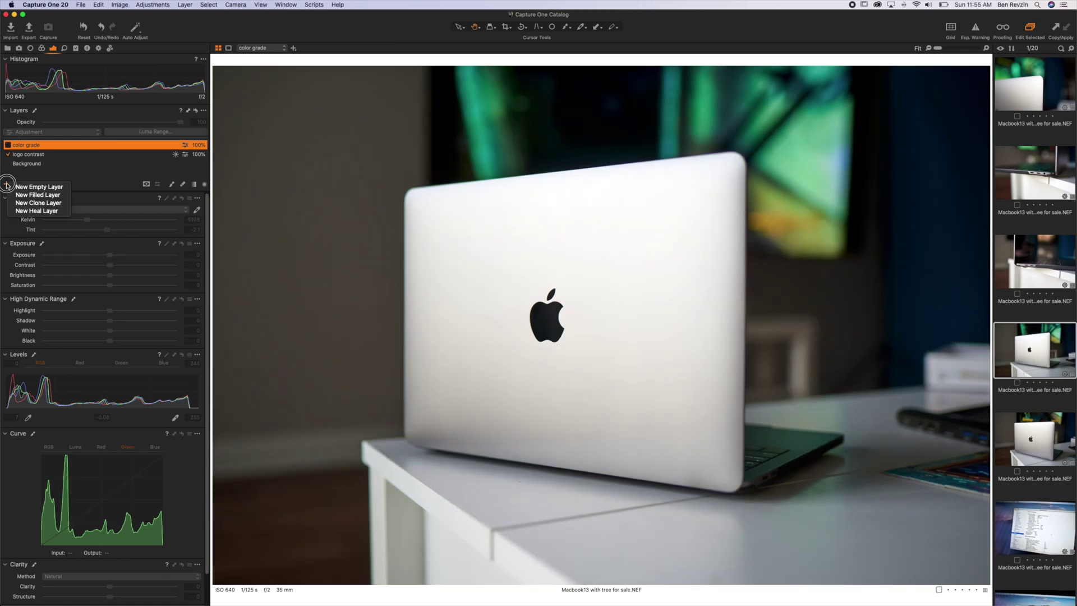
left_click(37, 195)
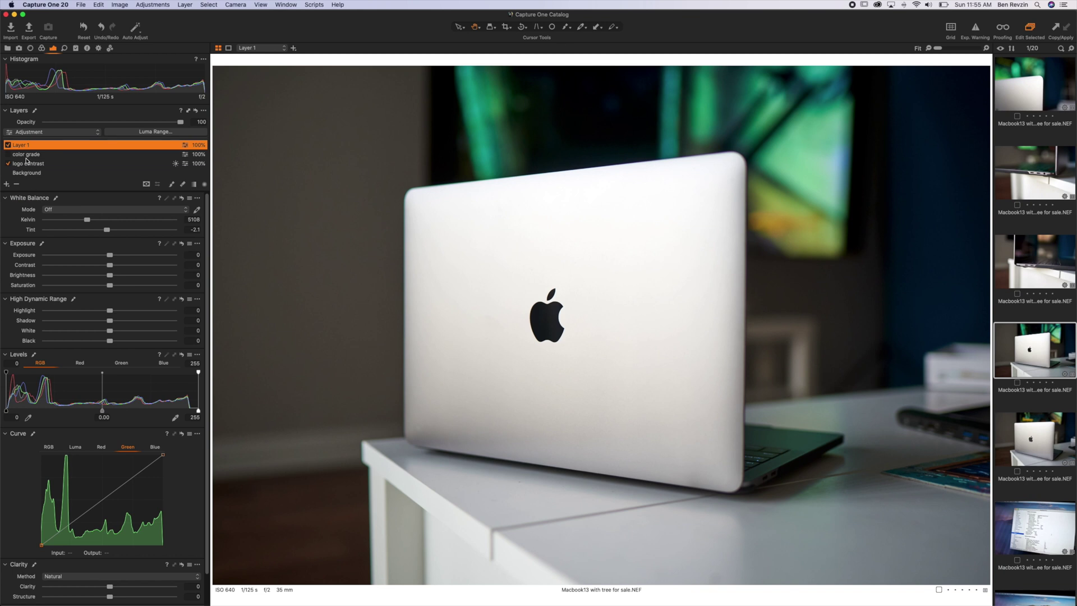
Set Layer 1's exposure to -0.8
left_click_drag(65, 257, 87, 258)
key("m")
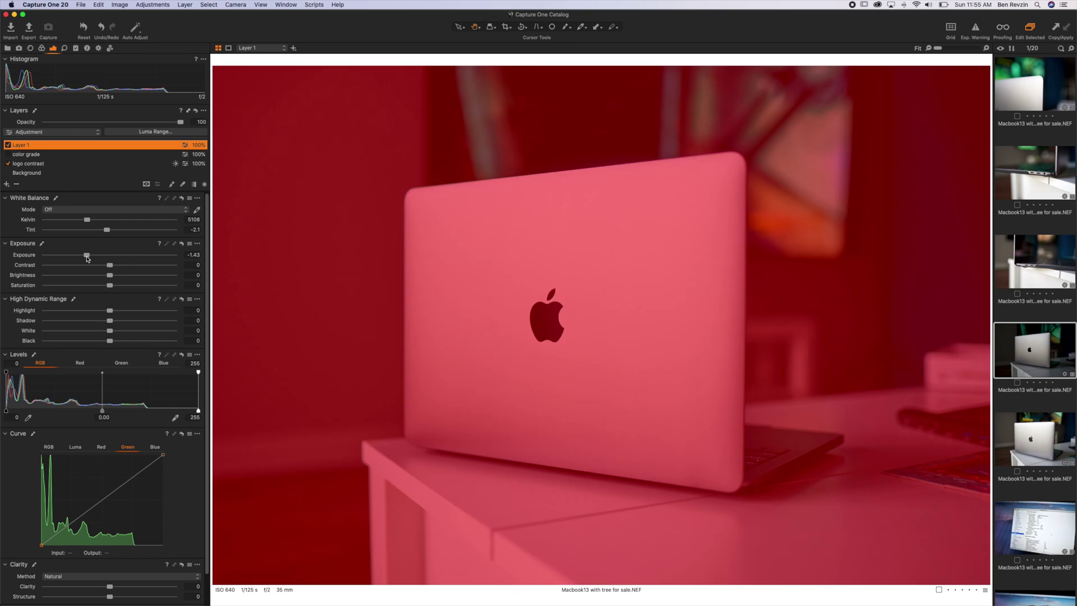
key("m")
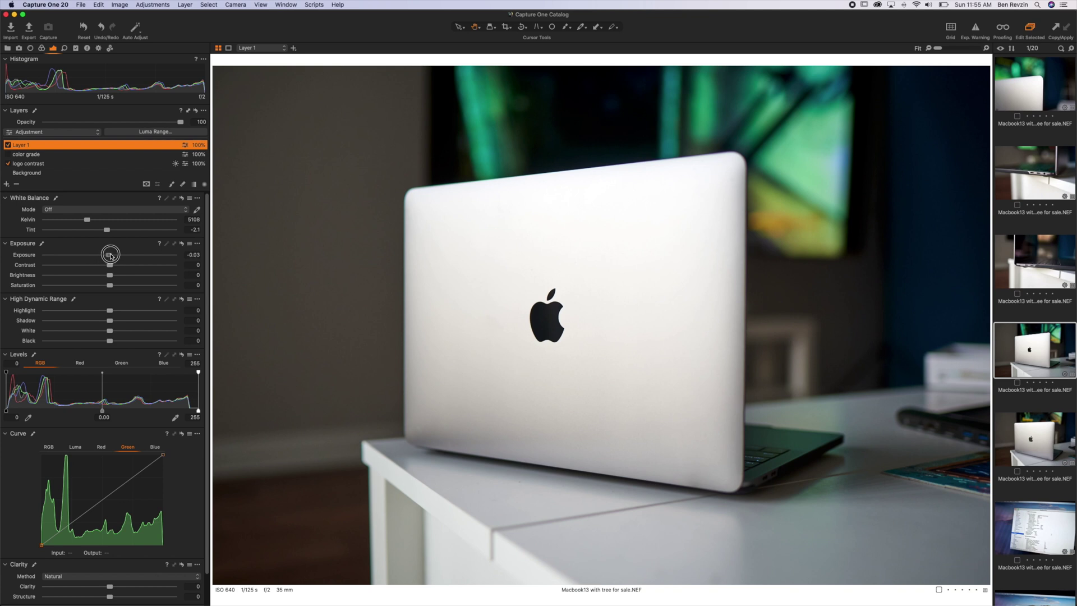
left_click_drag(111, 256, 98, 256)
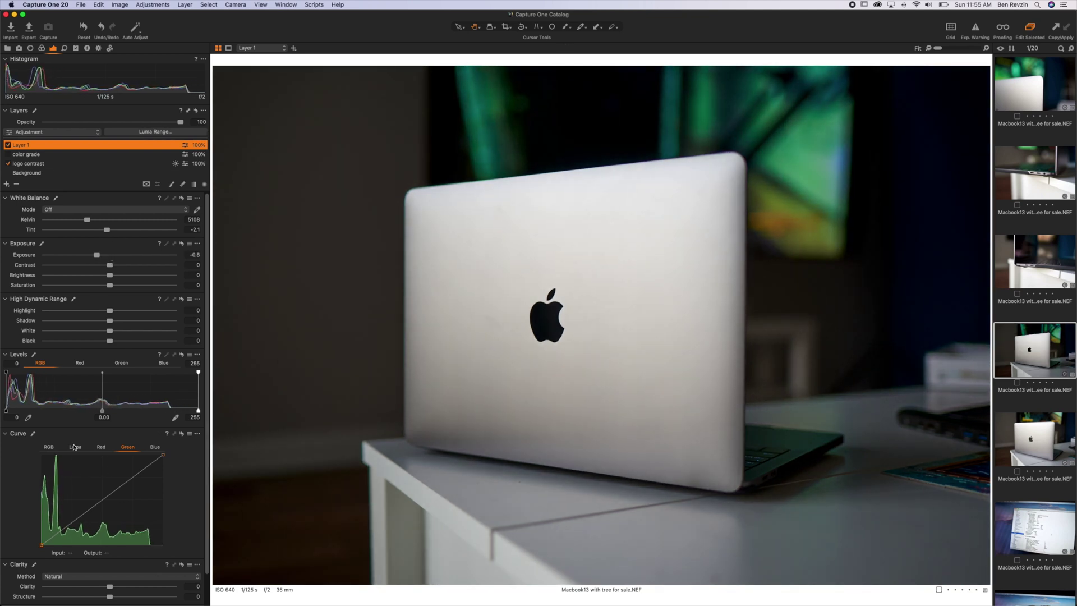
Raise the Green curve's midpoint, set Layer 1 opacity to 60%, and toggle it to compare
left_click(125, 447)
left_click_drag(101, 499, 103, 496)
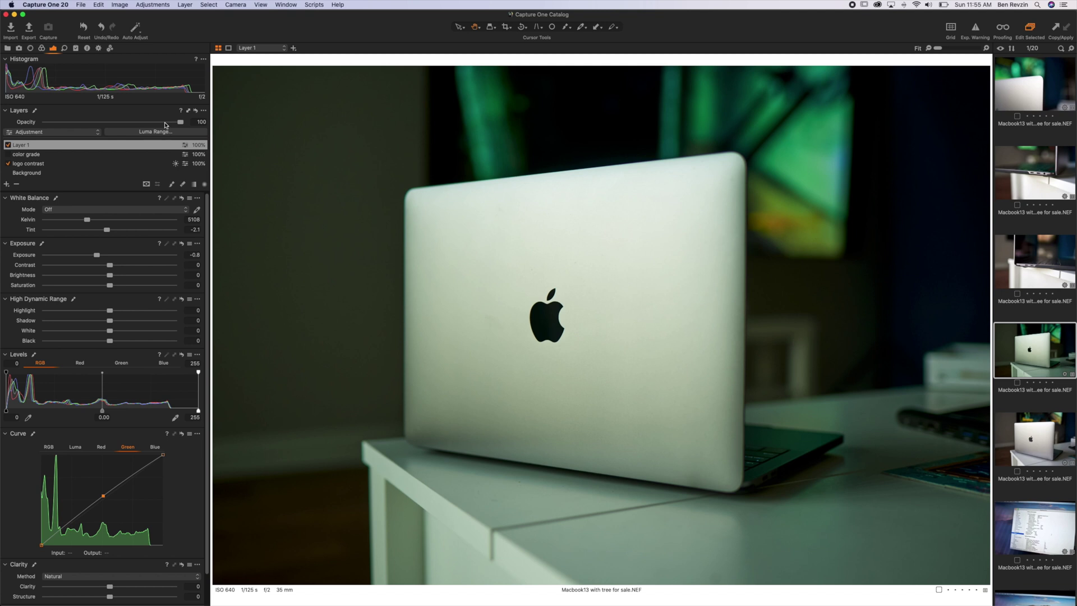
left_click_drag(168, 124, 127, 126)
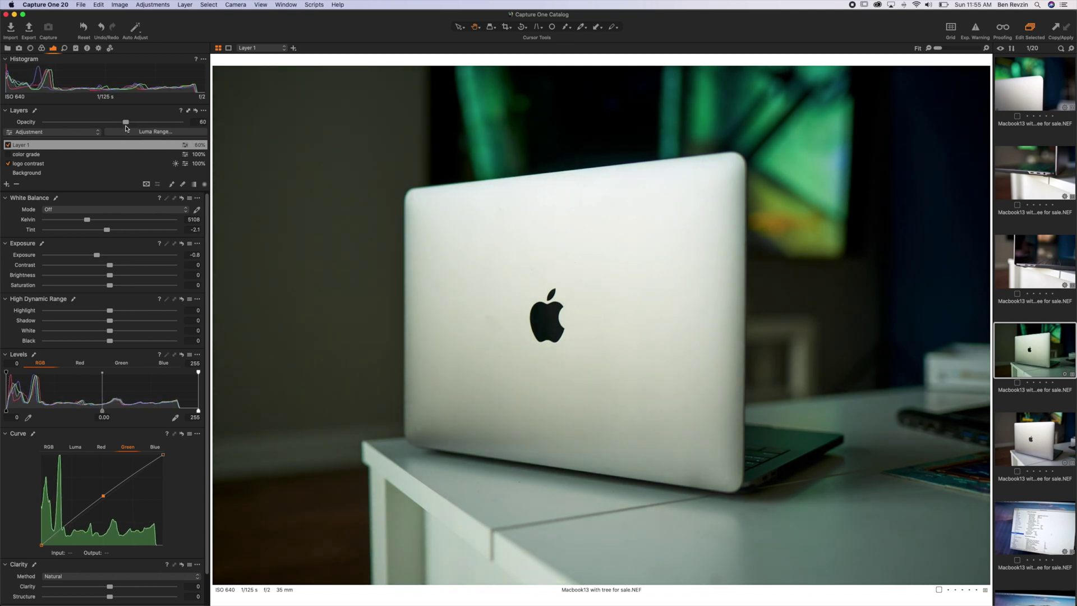
left_click(8, 145)
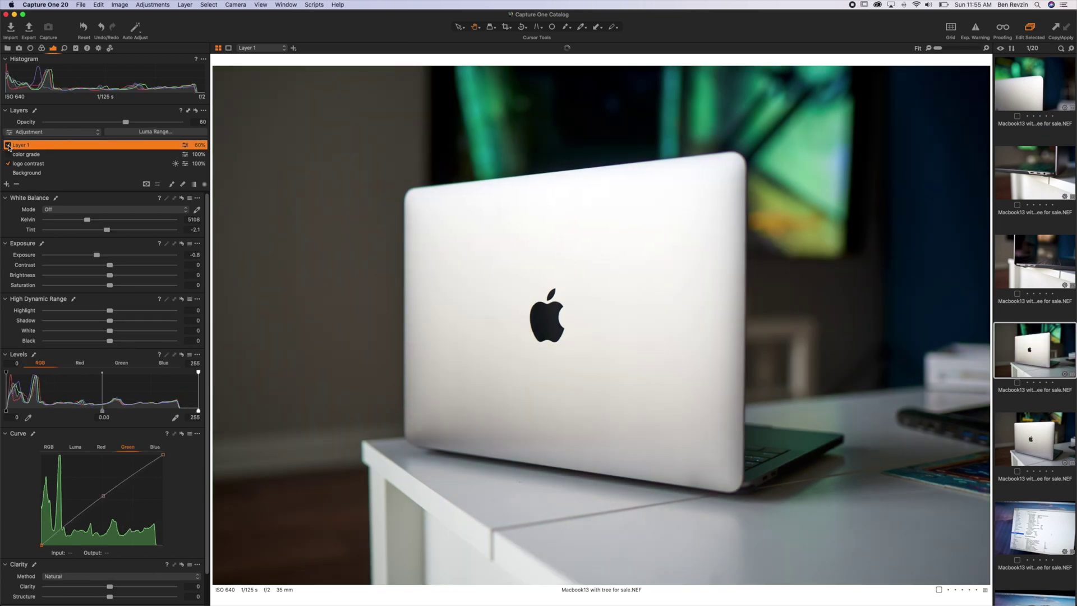
left_click(9, 145)
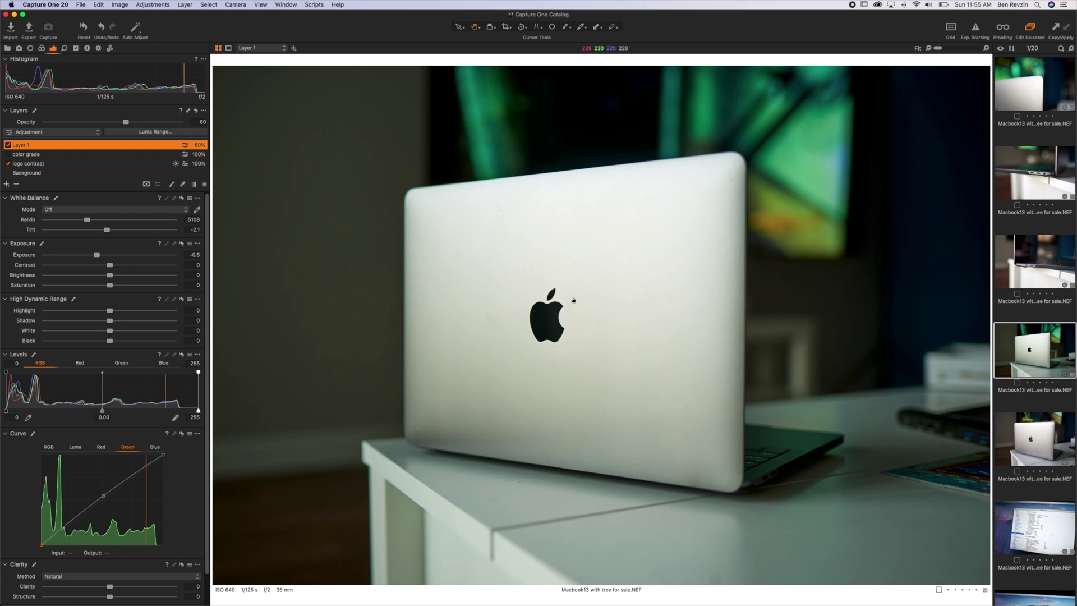
Zoom in on the Apple logo and show Layer 1's mask for editing
left_click(555, 314)
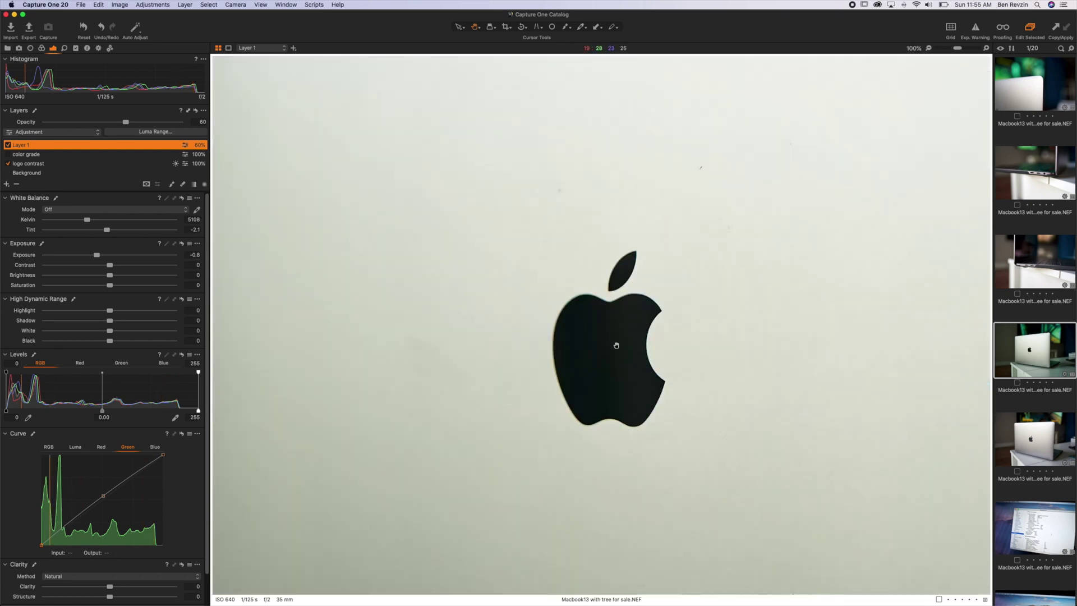
left_click(616, 345)
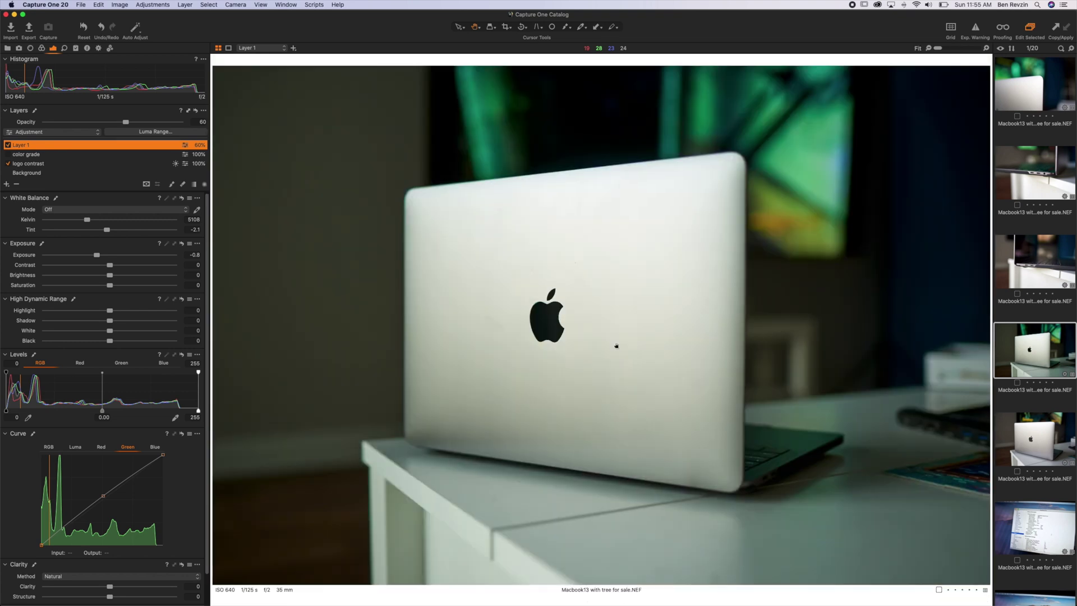
left_click(547, 318)
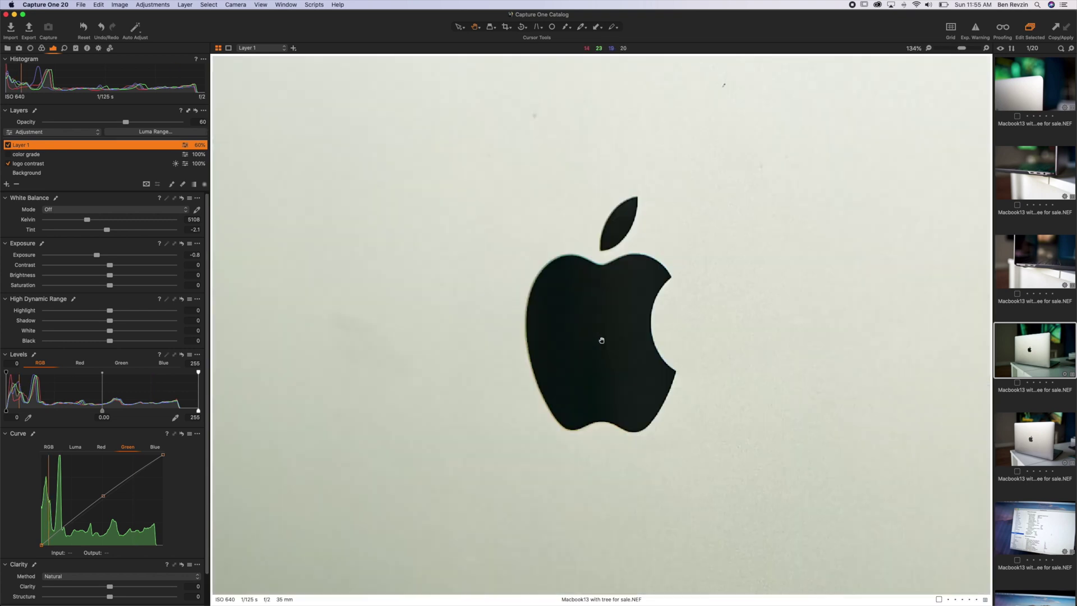
left_click_drag(601, 340, 582, 339)
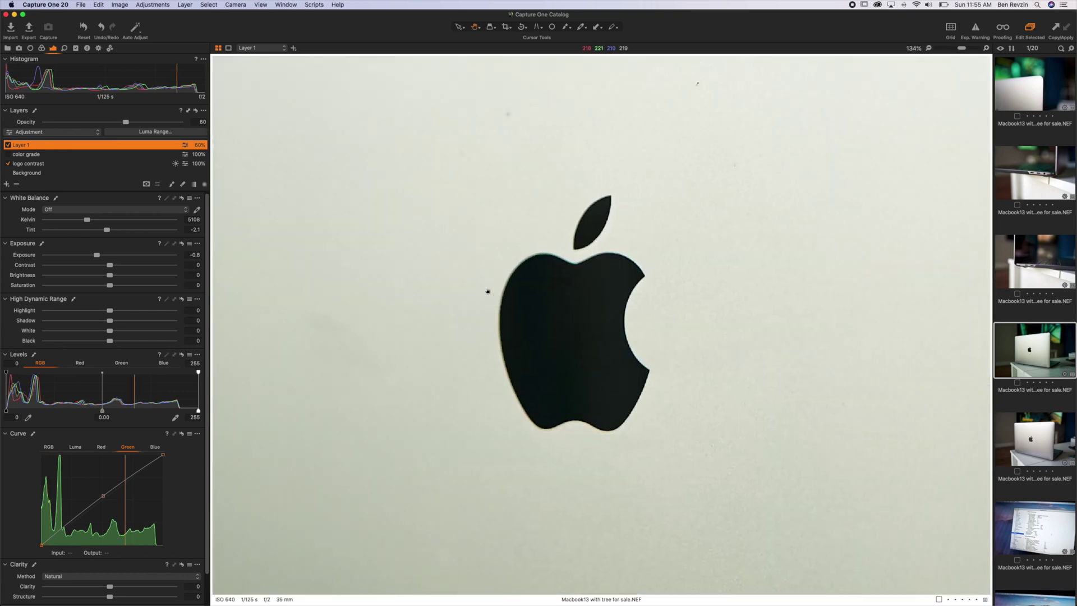
key("m")
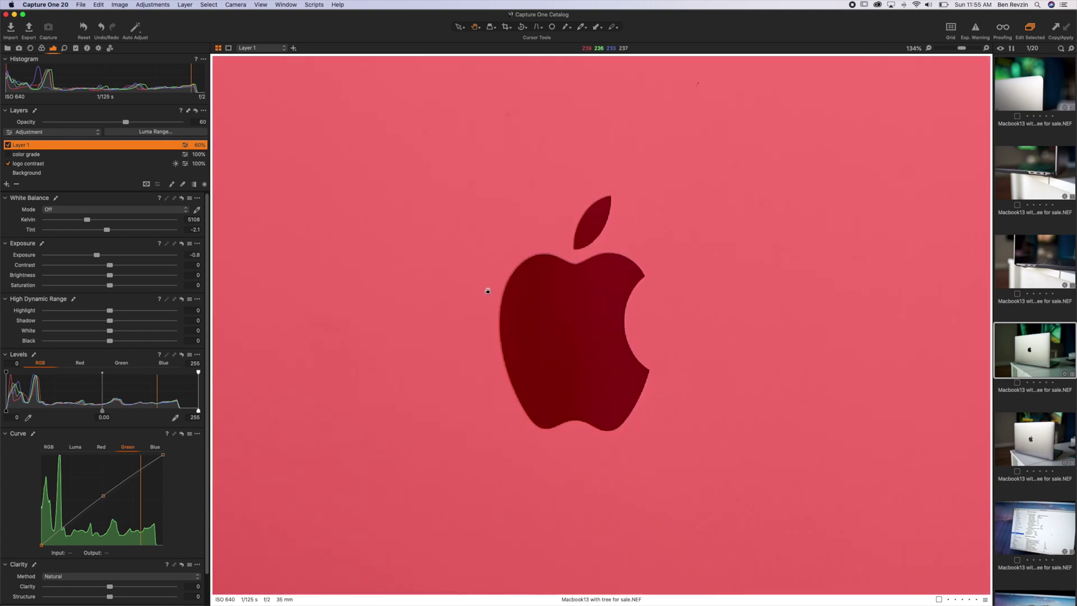
key("b")
With Auto Mask on and a smaller eraser, erase the logo's leaf and body, then zoom to fit
right_click(543, 289)
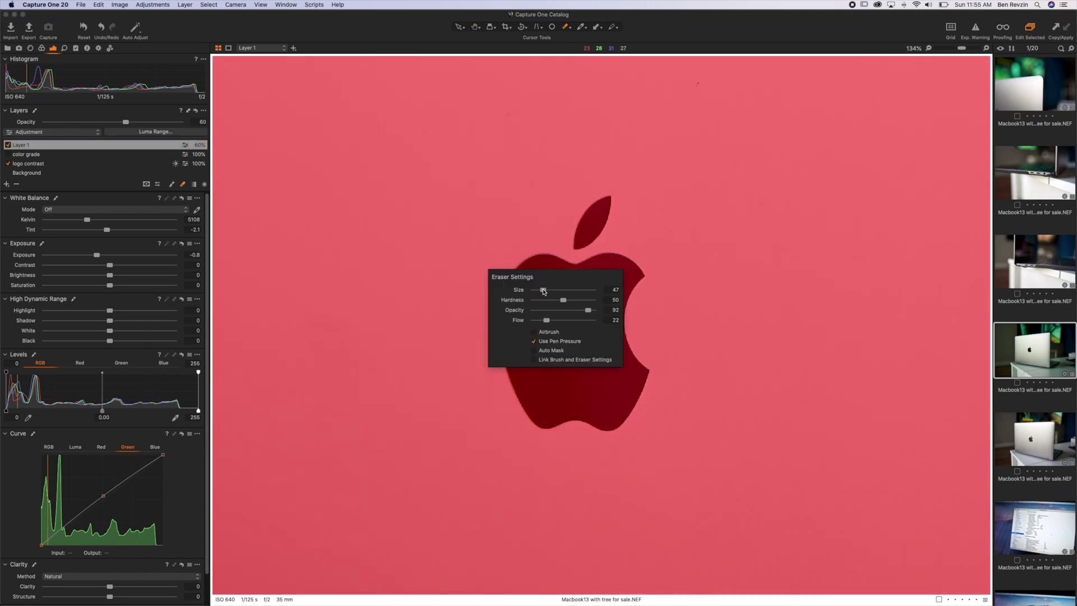
left_click(555, 350)
left_click_drag(544, 290, 541, 289)
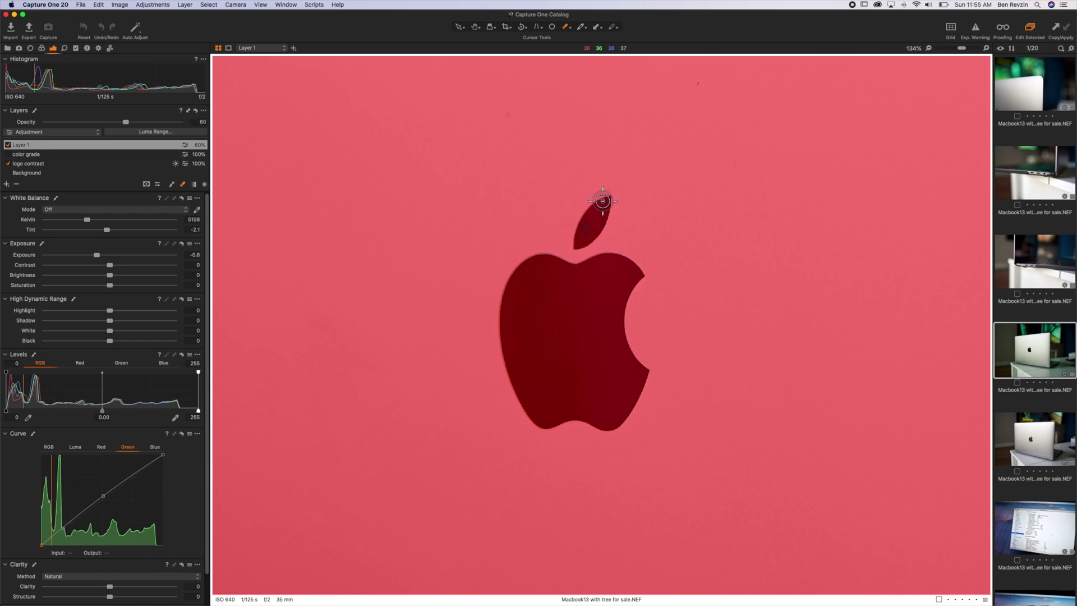
right_click(602, 216)
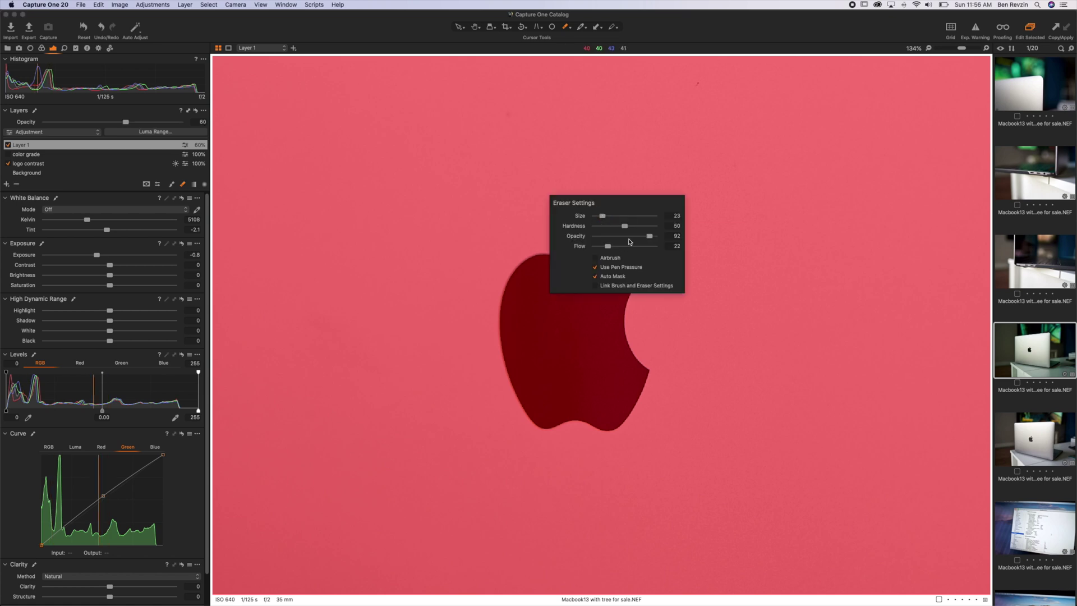
left_click(569, 313)
left_click_drag(584, 242, 601, 207)
mouse_move(558, 318)
left_mouse_down()
mouse_move(541, 288)
mouse_move(538, 273)
mouse_move(512, 290)
mouse_move(575, 414)
mouse_move(617, 312)
mouse_move(550, 342)
mouse_move(563, 366)
left_mouse_up()
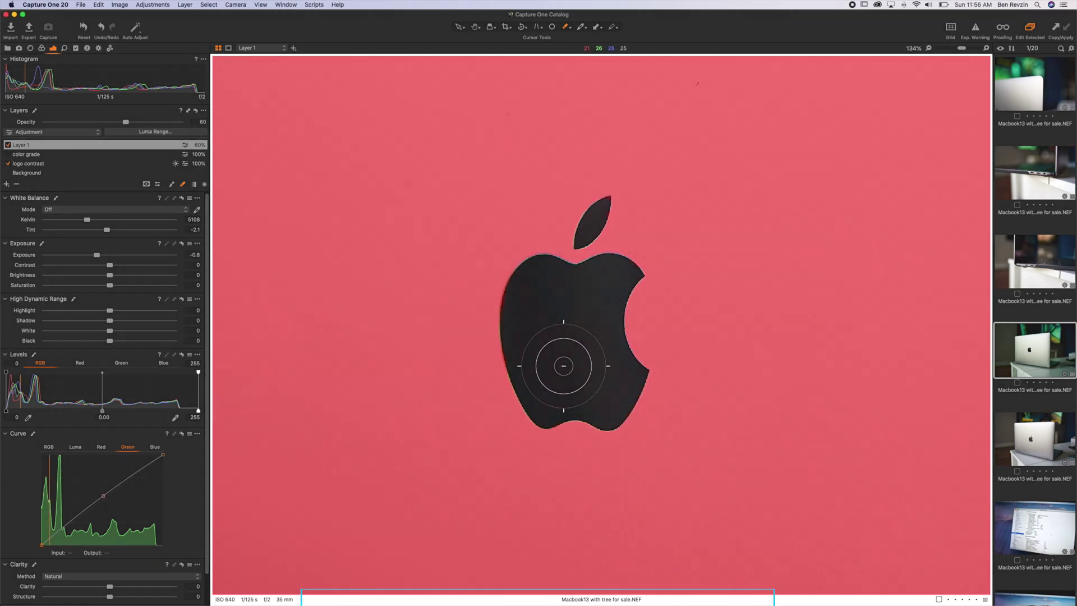
key("super+0")
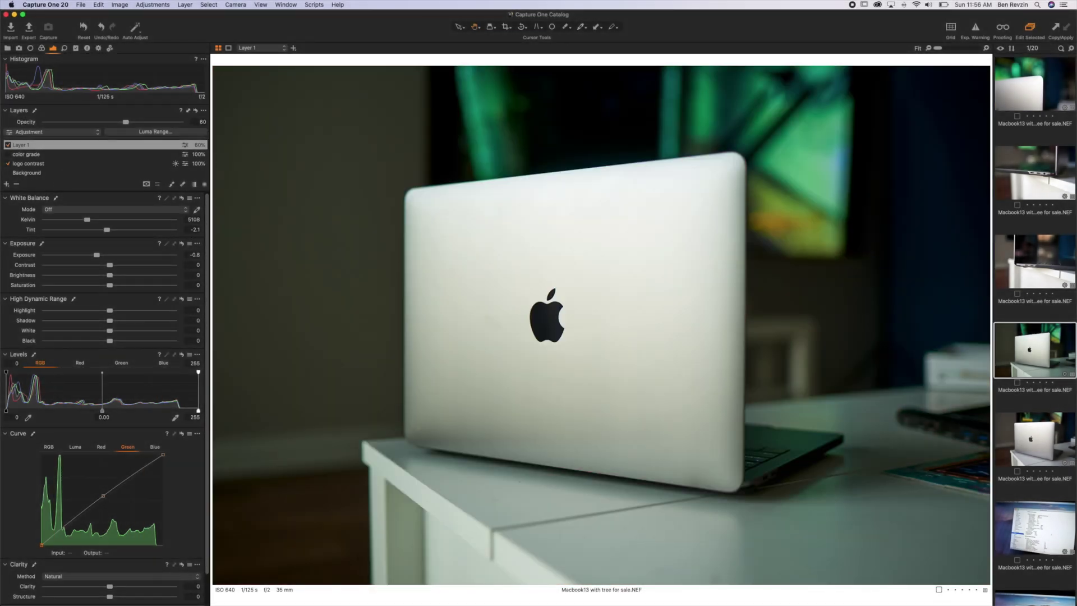
left_click(7, 145)
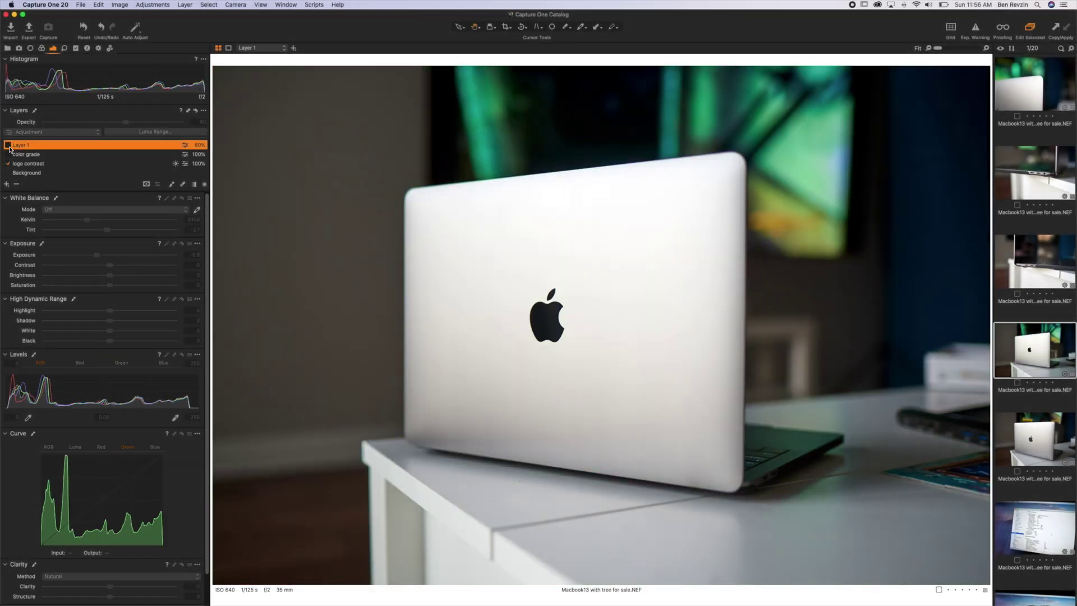
left_click(8, 145)
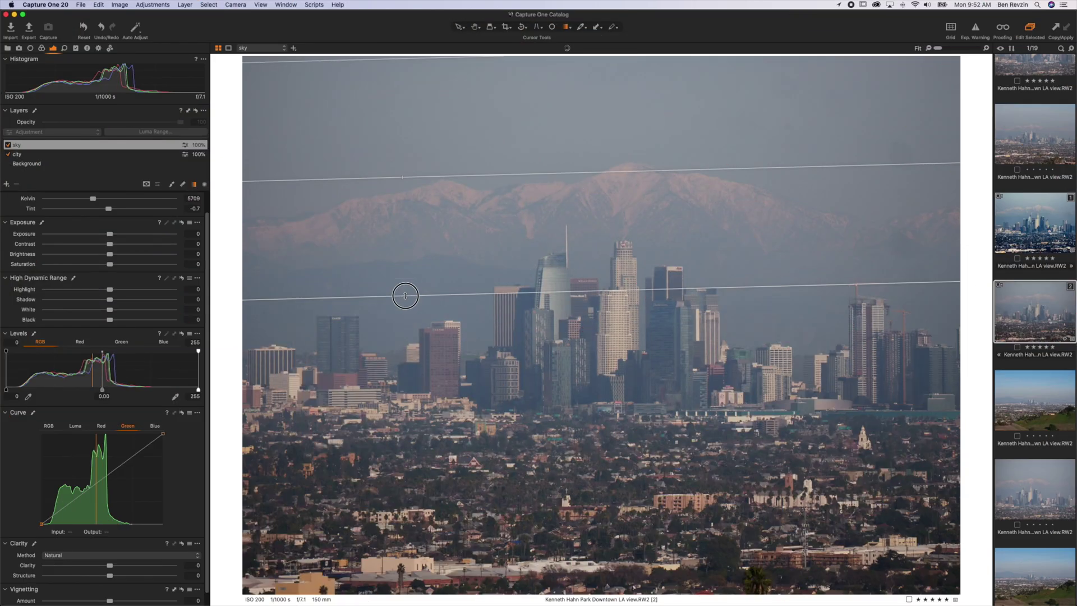
left_click_drag(408, 313, 409, 356)
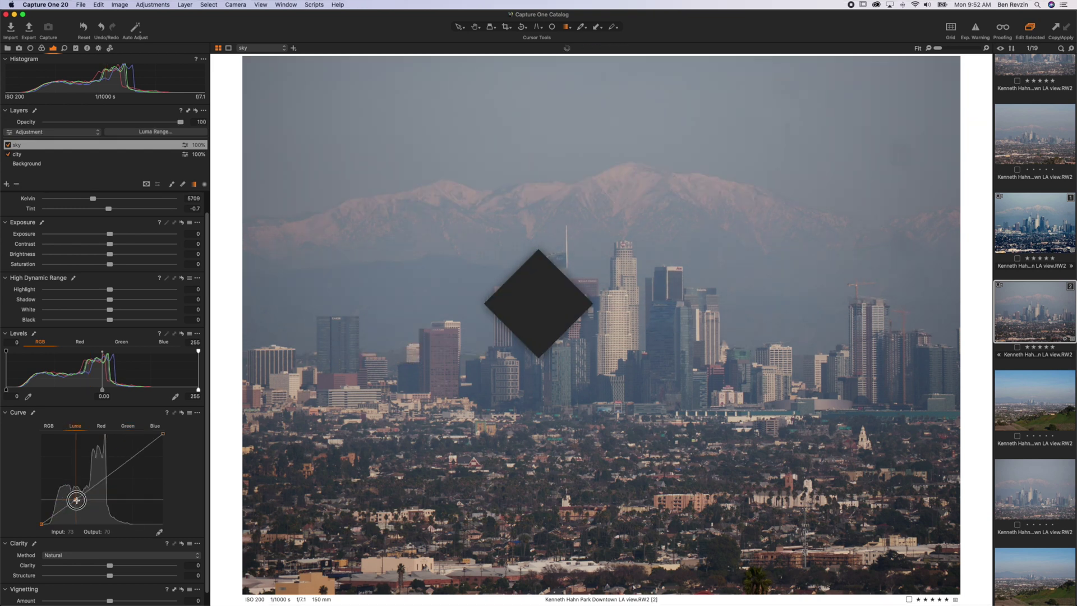